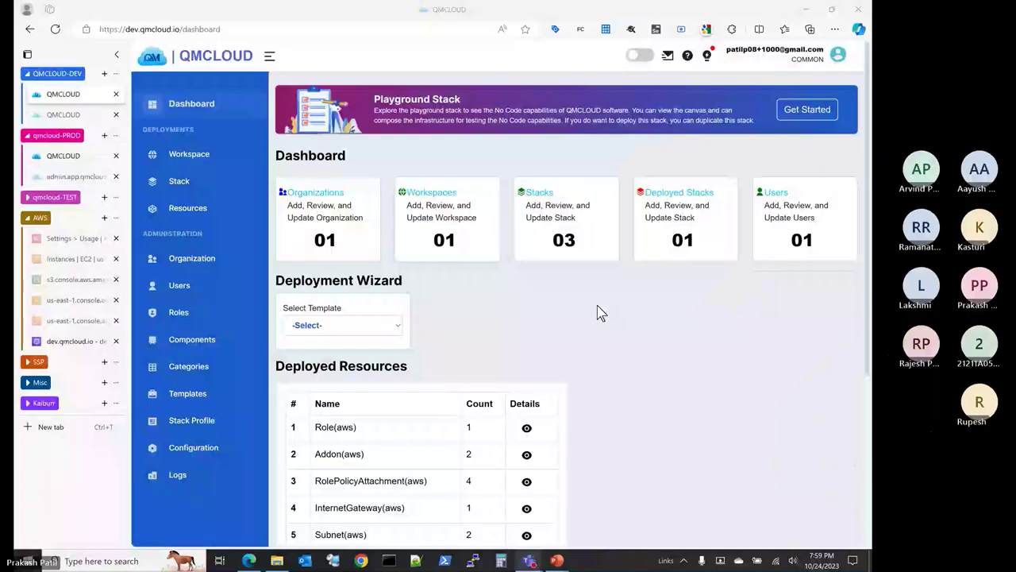
Step: Start adding a canvas-based stack from the Stack page and name it aws-vpc
{"action": "left_click", "coordinate": [117, 54]}
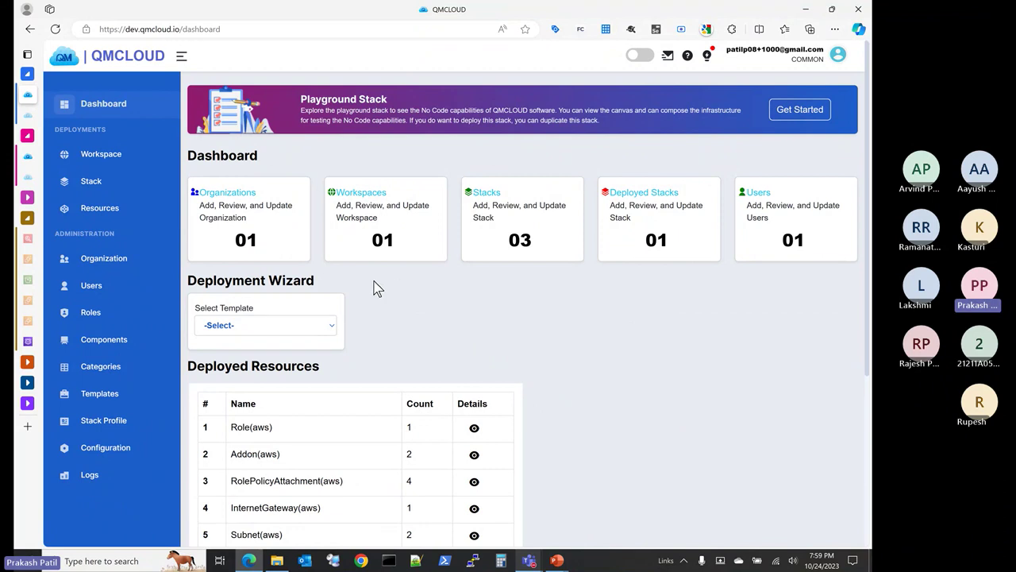
{"action": "left_click", "coordinate": [91, 181]}
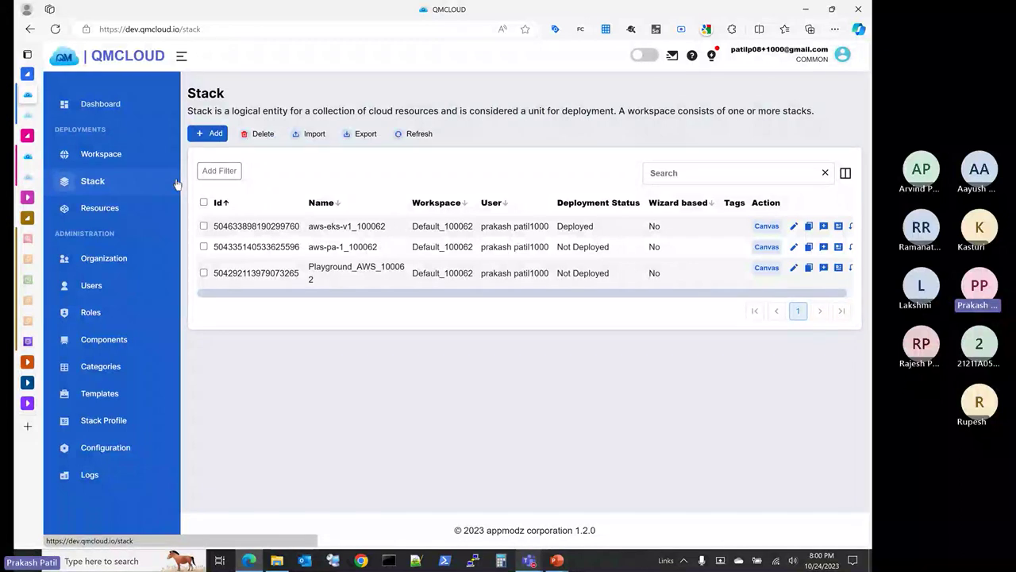
{"action": "left_click", "coordinate": [219, 136]}
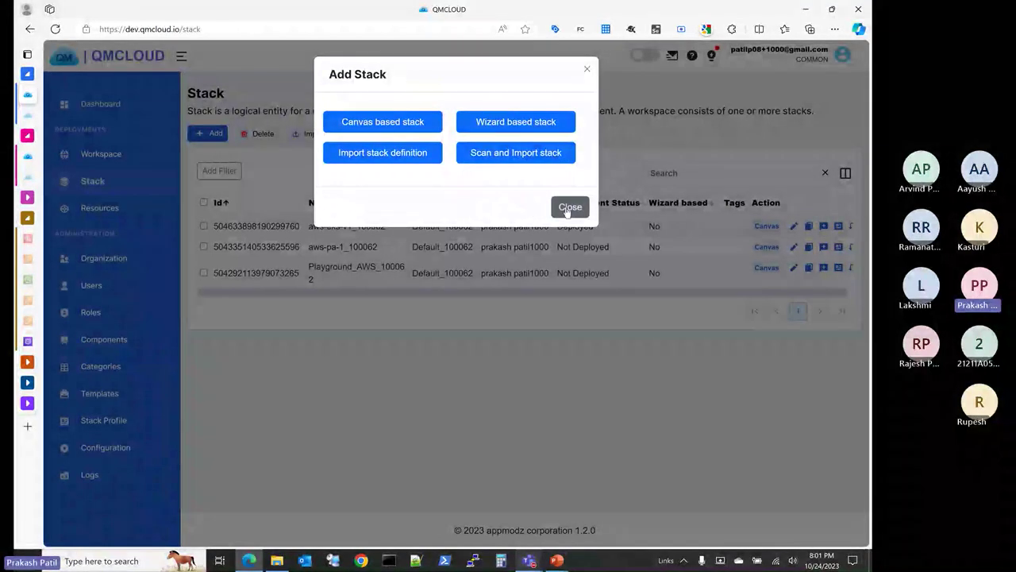
{"action": "left_click", "coordinate": [434, 126]}
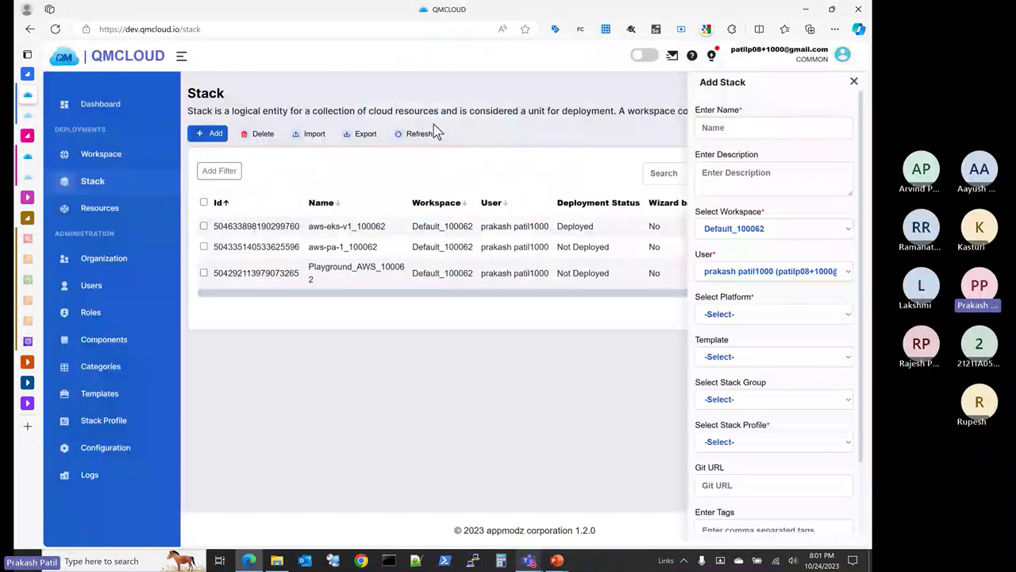
{"action": "left_click", "coordinate": [712, 129]}
{"action": "type", "text": "aws-vpc"}
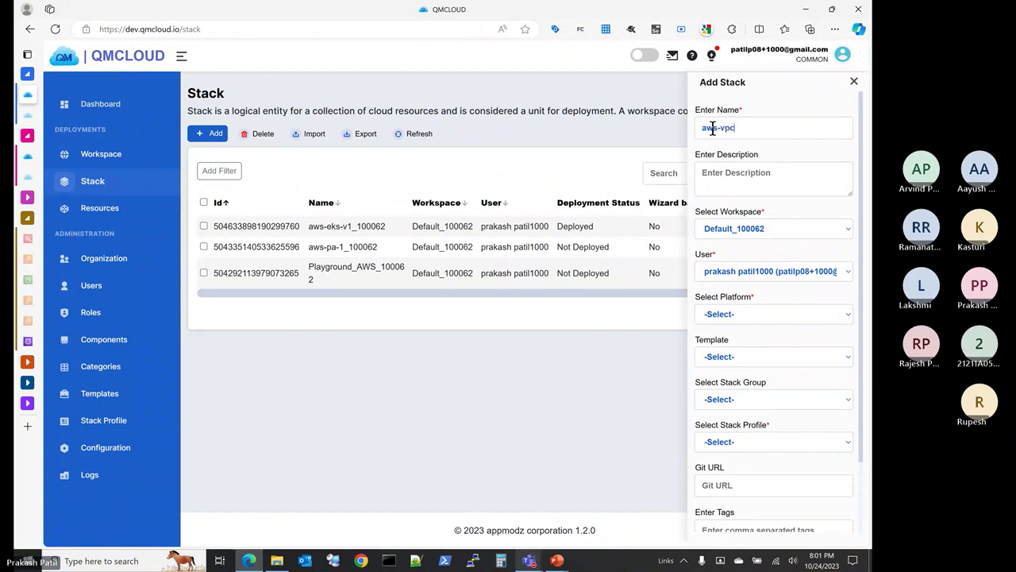
Step: Assign the new stack to the Default_100062 workspace and choose aws as its platform
{"action": "left_click", "coordinate": [741, 230]}
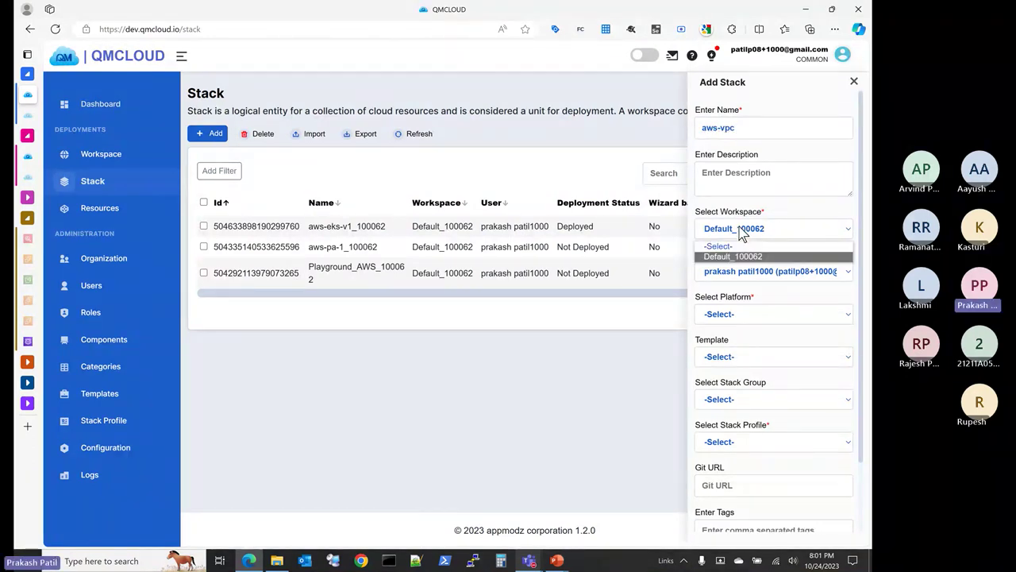
{"action": "left_click", "coordinate": [736, 257]}
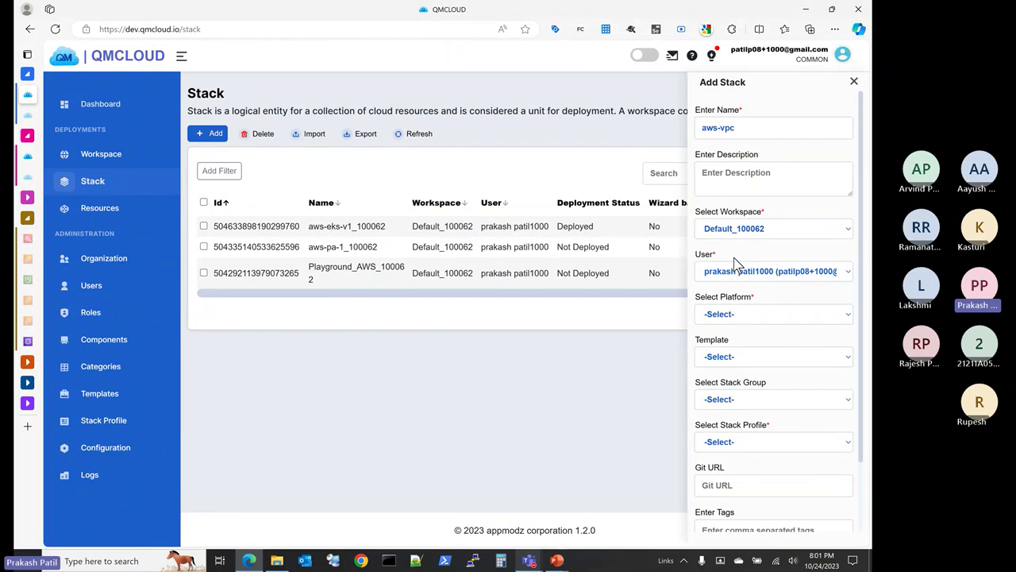
{"action": "left_click", "coordinate": [732, 318]}
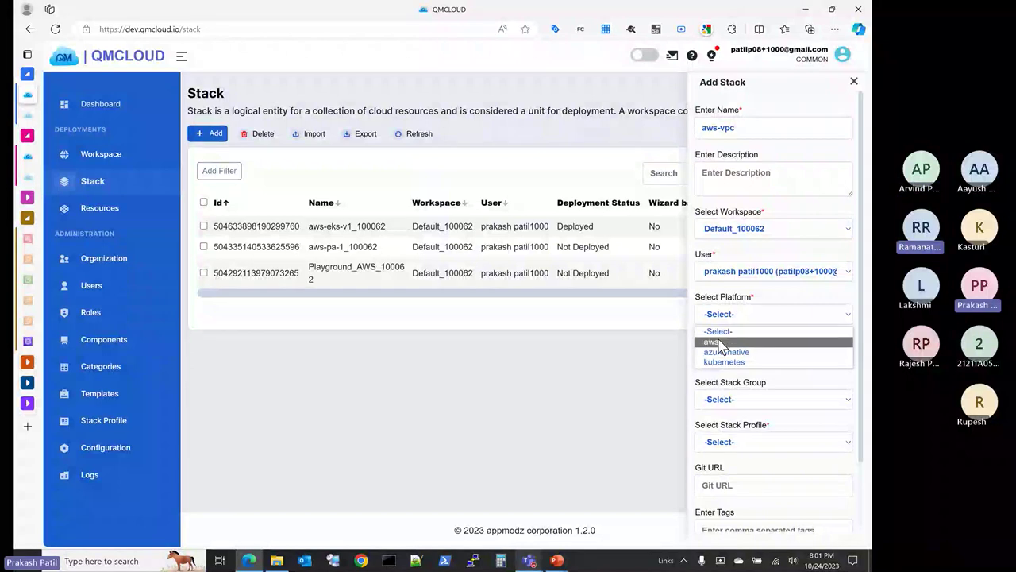
{"action": "left_click", "coordinate": [720, 344]}
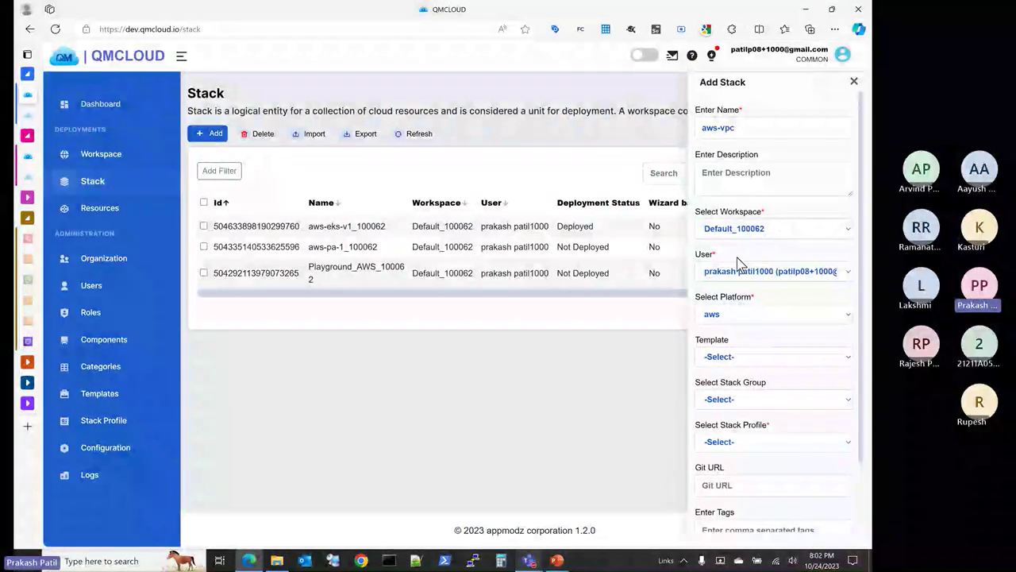
{"action": "left_click", "coordinate": [758, 315]}
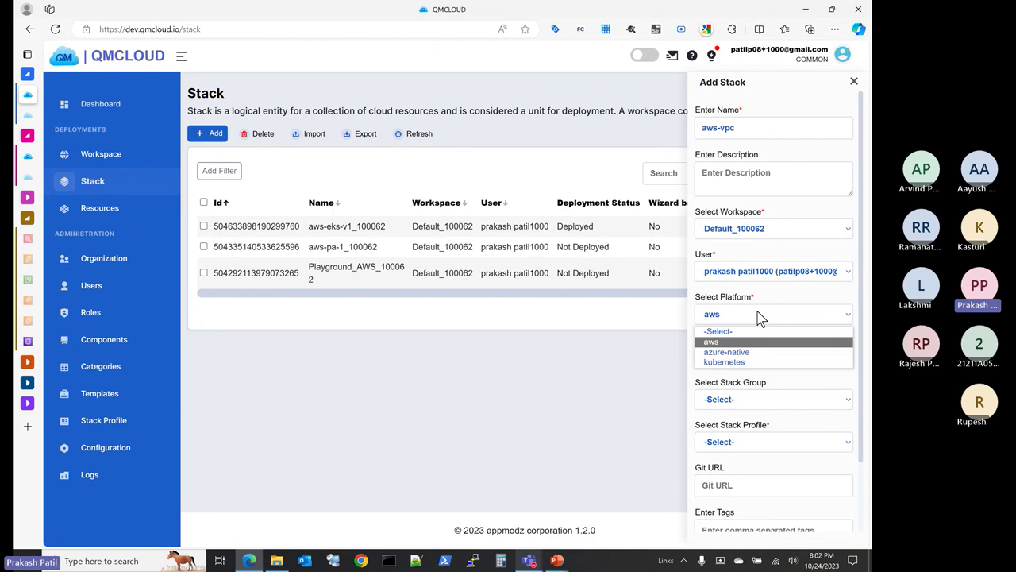
{"action": "left_click", "coordinate": [726, 347]}
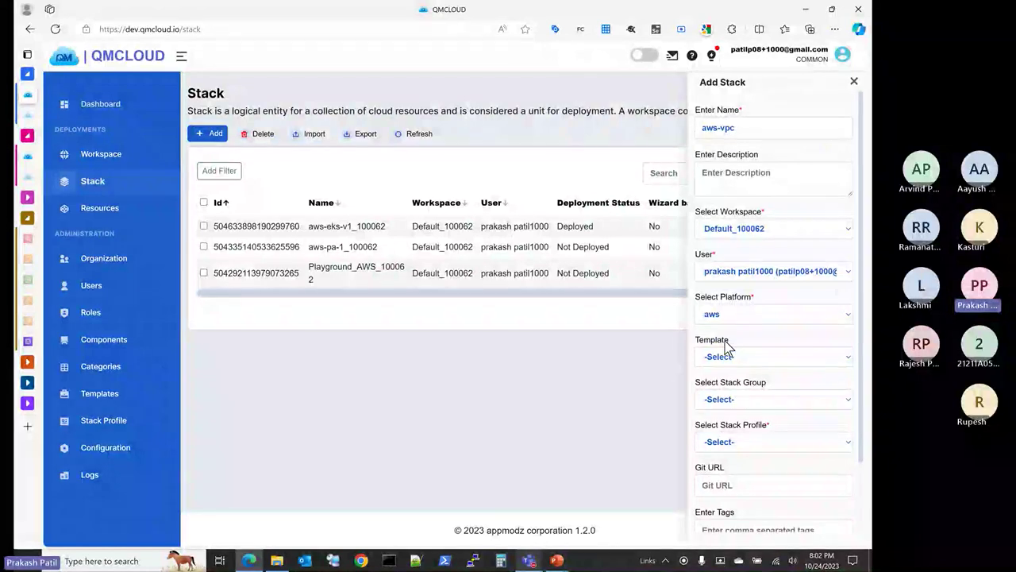
Step: Set the stack profile to aws-us-east-1, leave the template unselected, and save the stack
{"action": "left_click", "coordinate": [736, 359]}
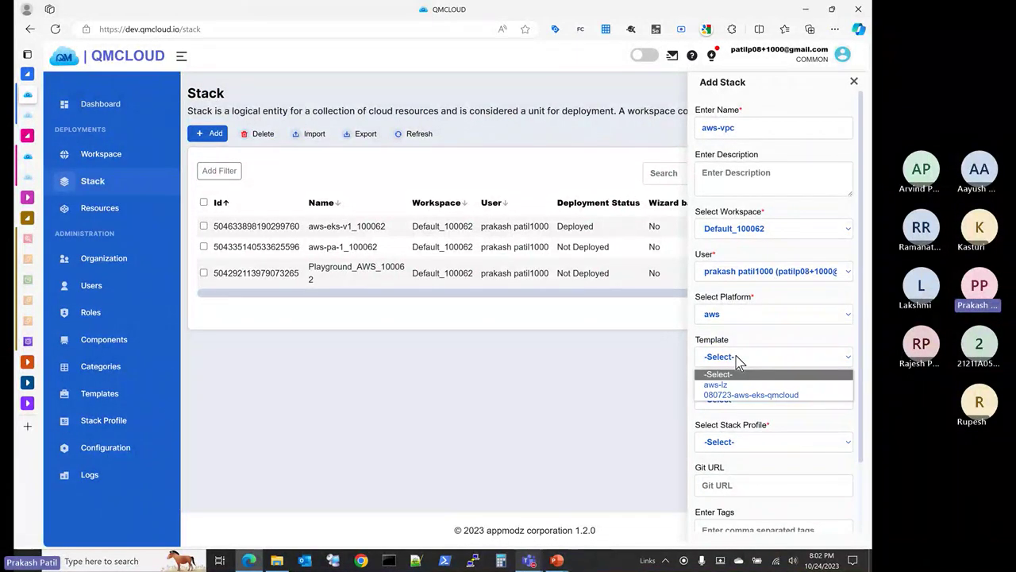
{"action": "left_click", "coordinate": [736, 358]}
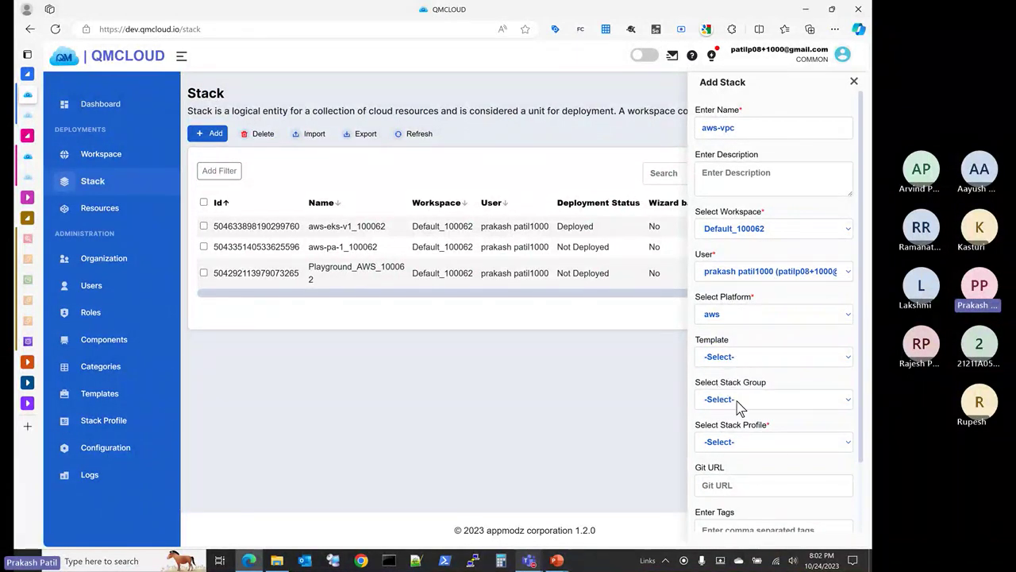
{"action": "left_click", "coordinate": [745, 442]}
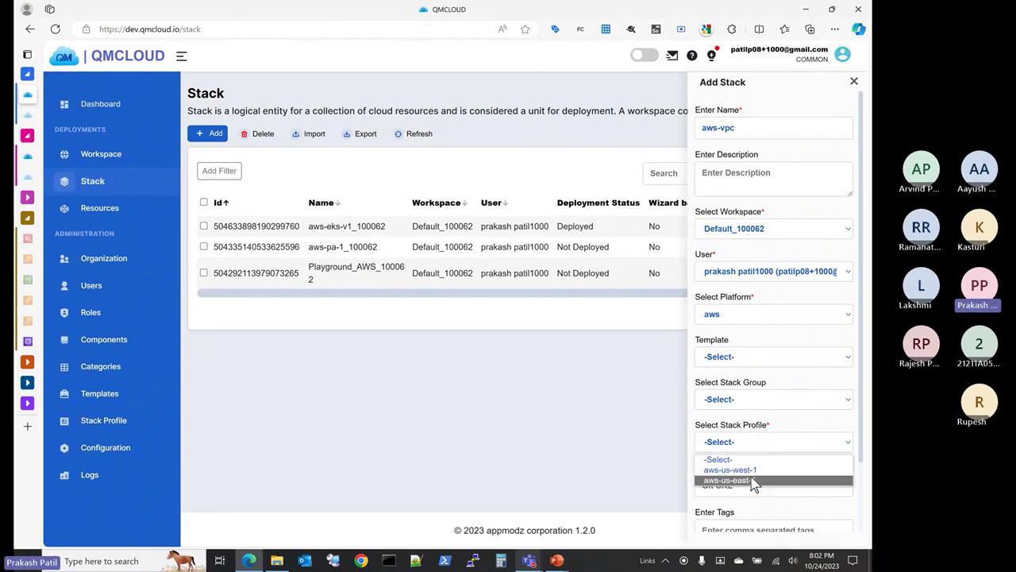
{"action": "left_click", "coordinate": [750, 479]}
{"action": "scroll", "coordinate": [784, 429], "scroll_direction": "down", "scroll_amount": 2}
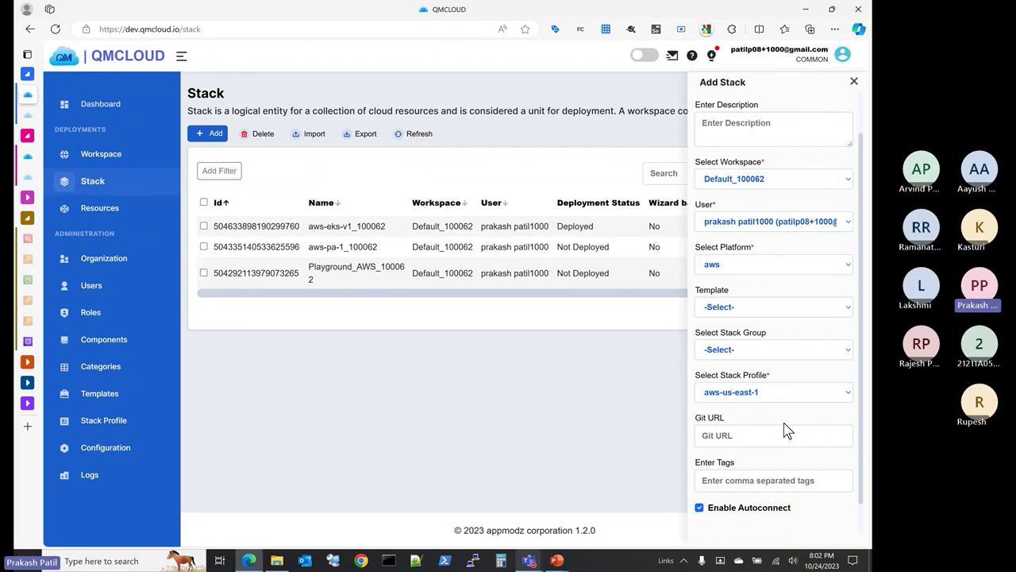
{"action": "scroll", "coordinate": [785, 428], "scroll_direction": "down", "scroll_amount": 1}
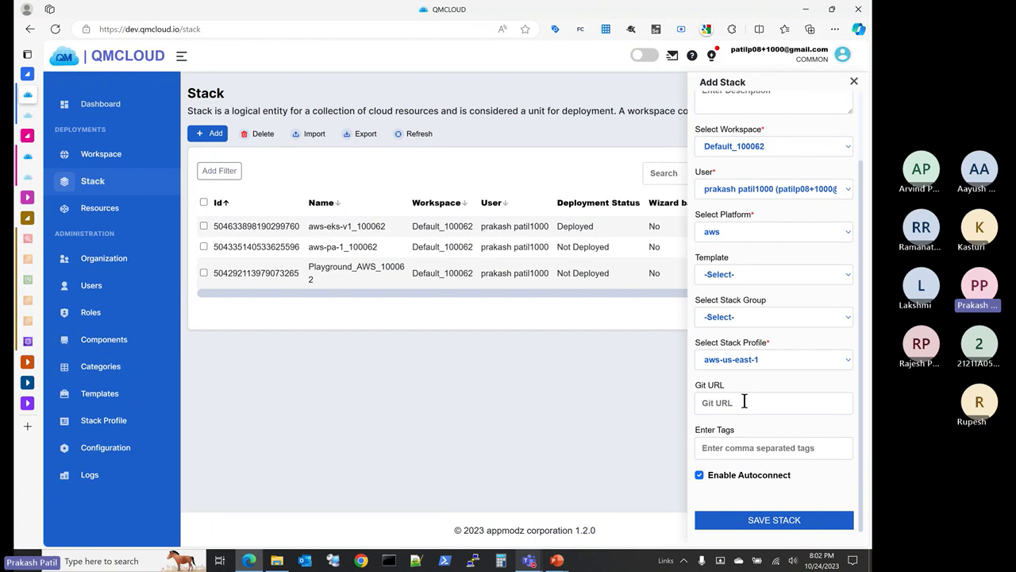
{"action": "left_click", "coordinate": [760, 520]}
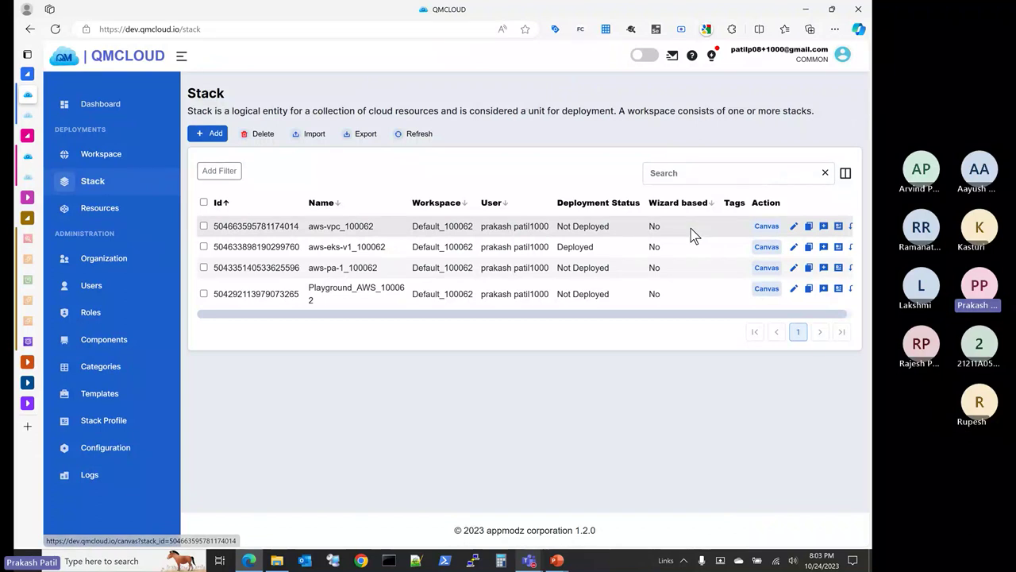
Step: Open the canvas of the aws-vpc_100062 stack and browse its list of AWS components
{"action": "left_click", "coordinate": [762, 227]}
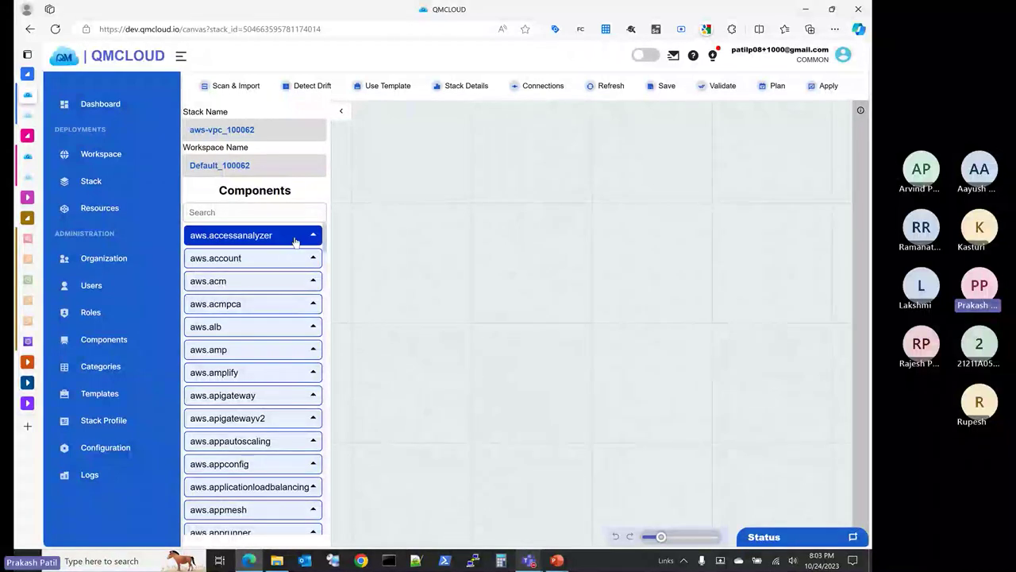
{"action": "scroll", "coordinate": [288, 350], "scroll_direction": "down", "scroll_amount": 5}
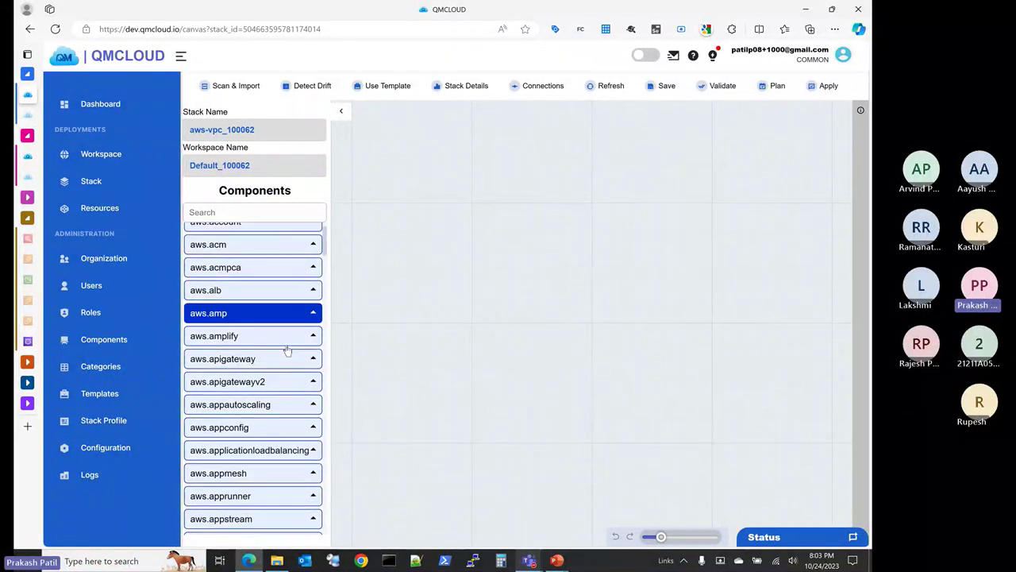
{"action": "scroll", "coordinate": [288, 350], "scroll_direction": "down", "scroll_amount": 3}
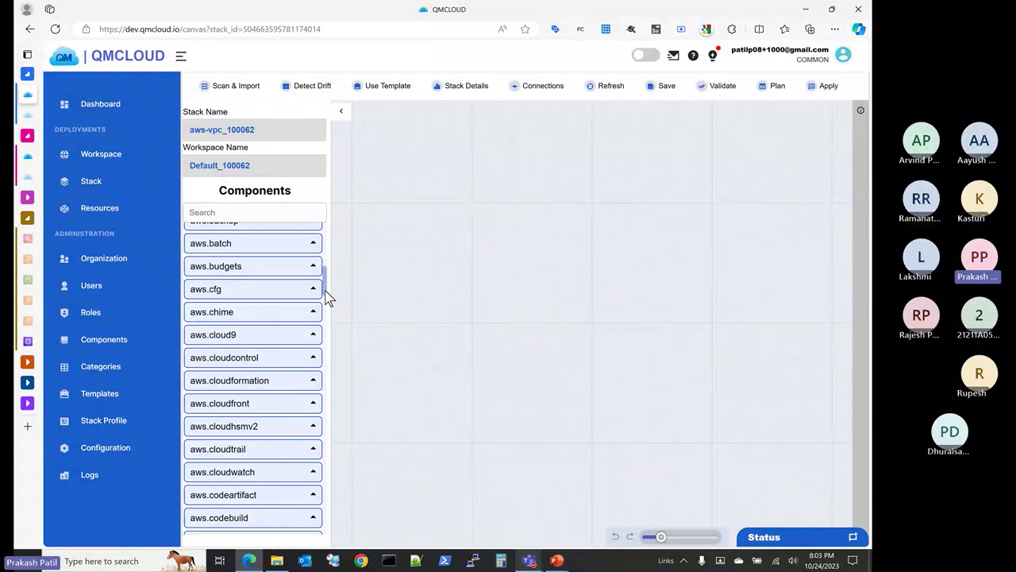
{"action": "left_click_drag", "start_coordinate": [328, 296], "coordinate": [325, 245]}
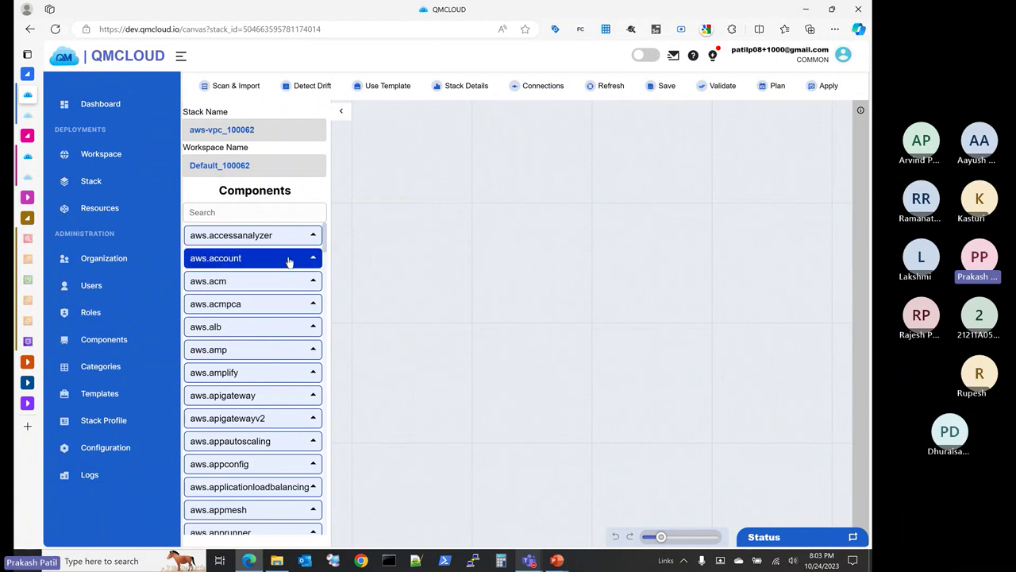
Step: Search the components for vpc and place the Vpc component from aws.ec2 on the canvas
{"action": "left_click", "coordinate": [290, 213]}
{"action": "type", "text": "vpc"}
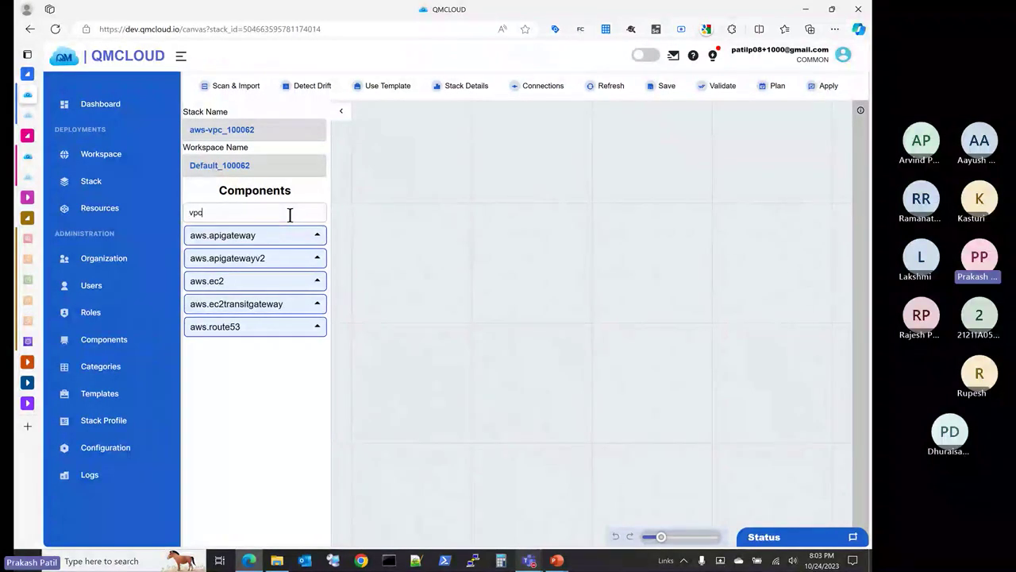
{"action": "left_click", "coordinate": [236, 284]}
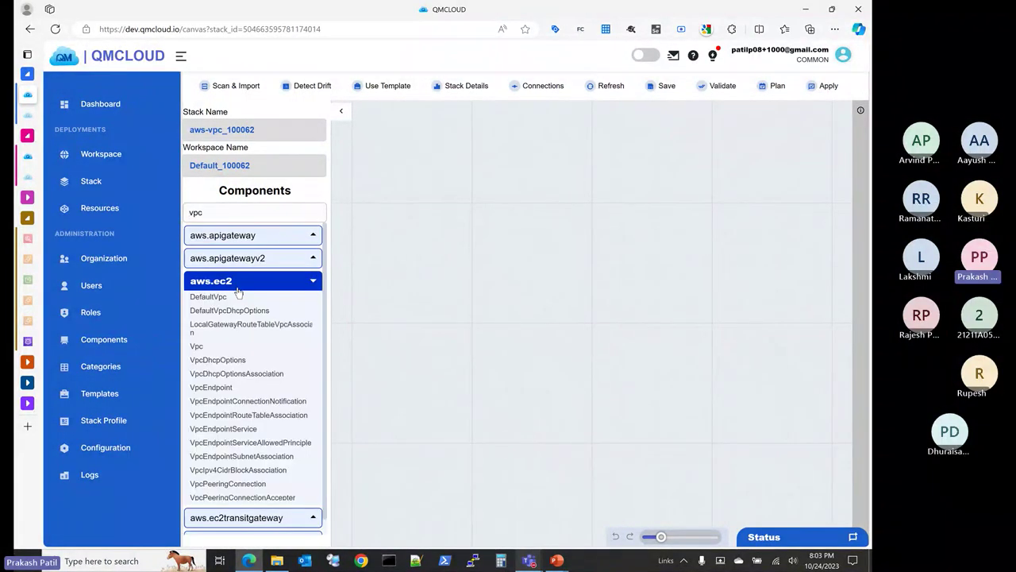
{"action": "left_click", "coordinate": [198, 351]}
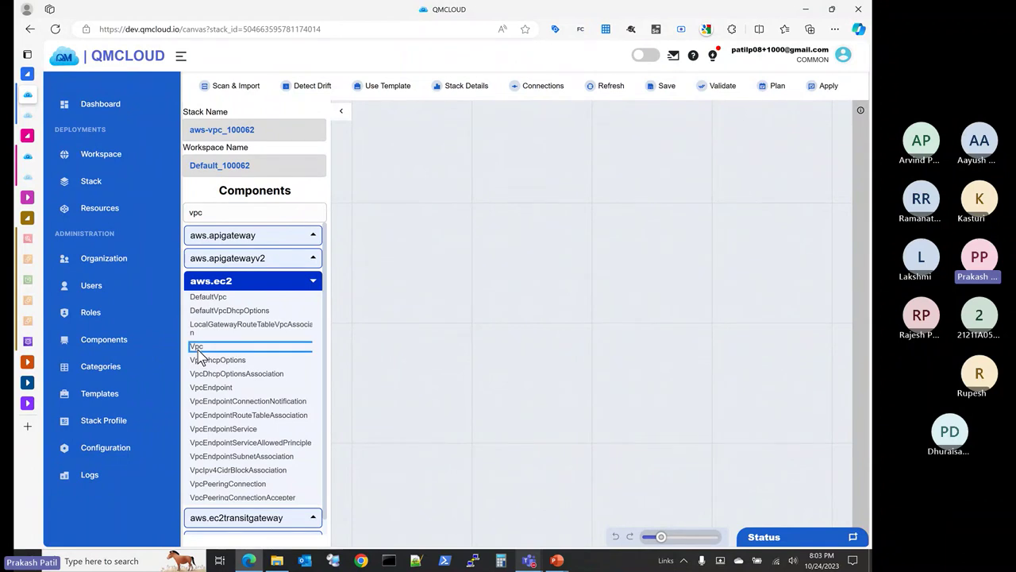
{"action": "left_click_drag", "start_coordinate": [198, 354], "coordinate": [500, 292]}
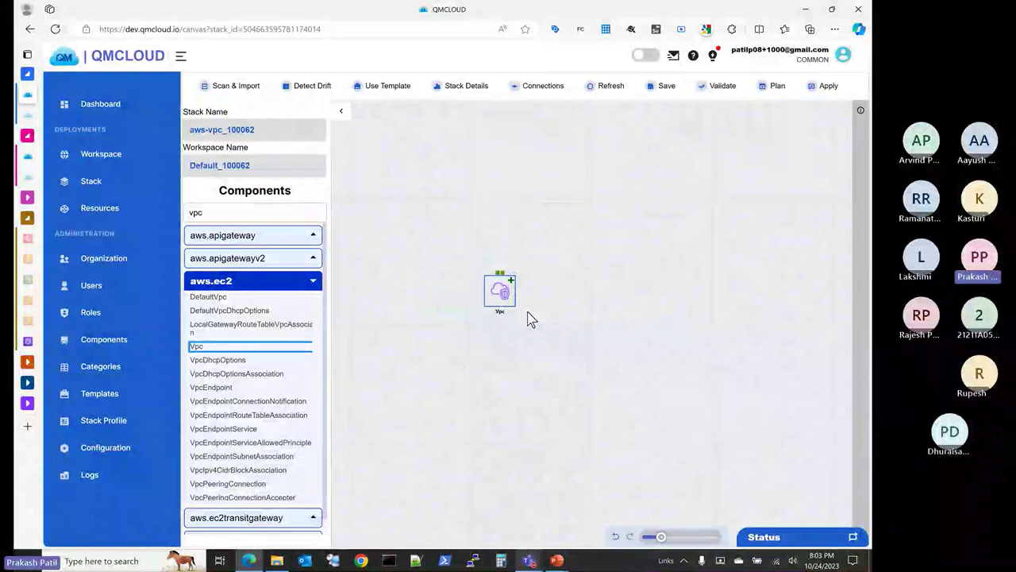
Step: Configure the Vpc component with CIDR block 172.45.0.0/19 and the name vpc-demo, submit it, and close its properties
{"action": "scroll", "coordinate": [530, 319], "scroll_direction": "up", "scroll_amount": 5}
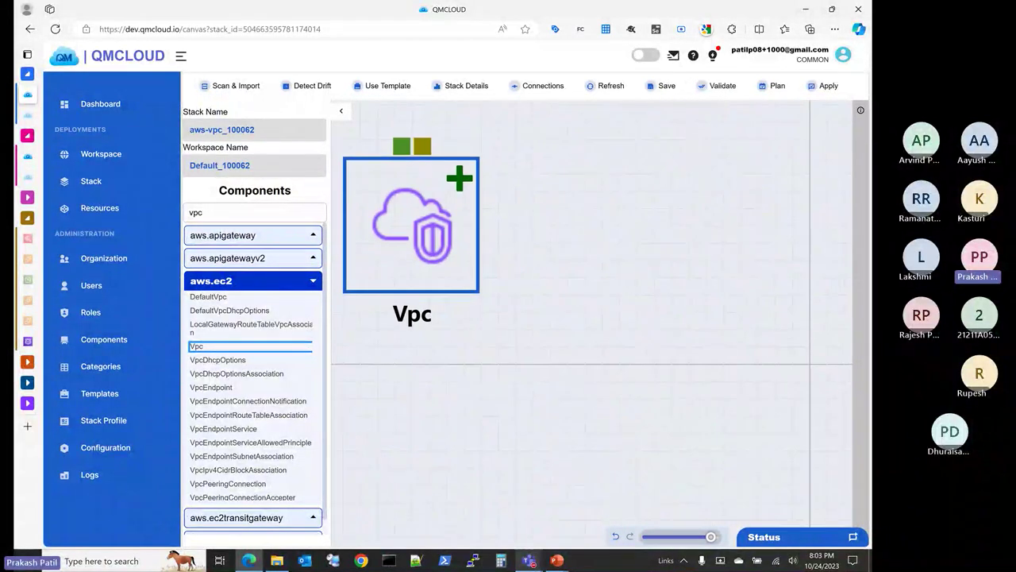
{"action": "scroll", "coordinate": [639, 353], "scroll_direction": "down", "scroll_amount": 4}
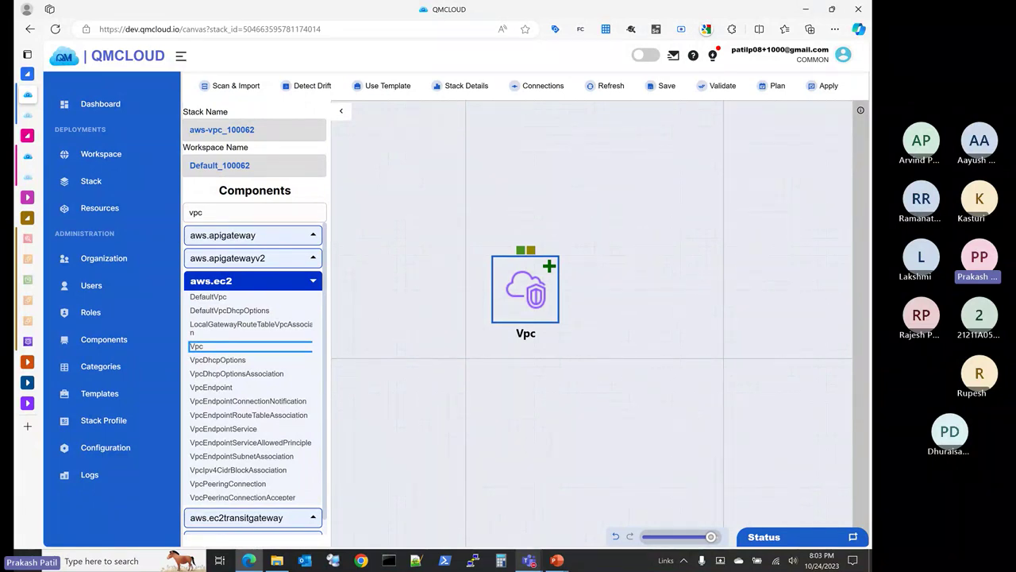
{"action": "left_click", "coordinate": [522, 280]}
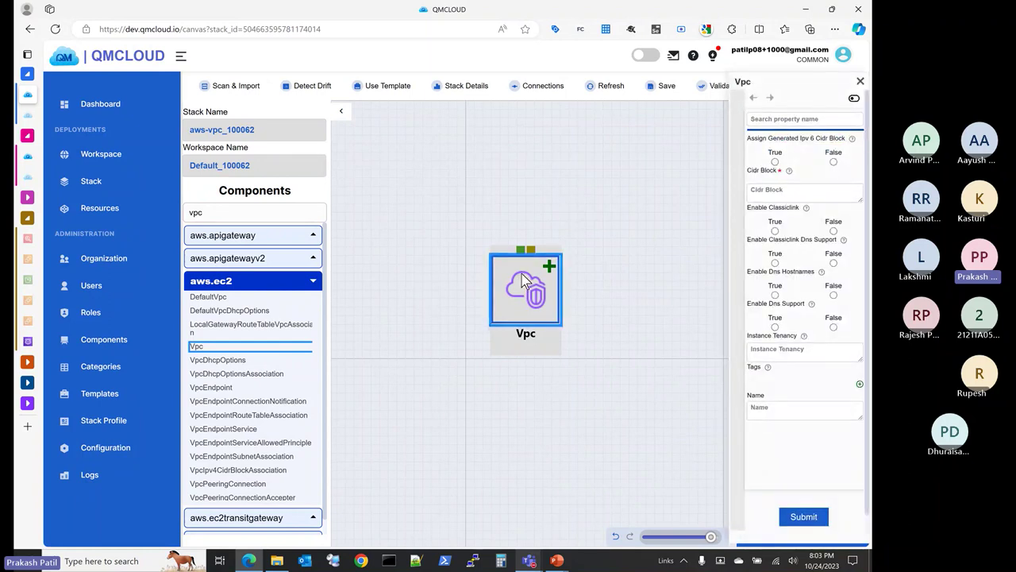
{"action": "left_click", "coordinate": [779, 191]}
{"action": "type", "text": "172.4"}
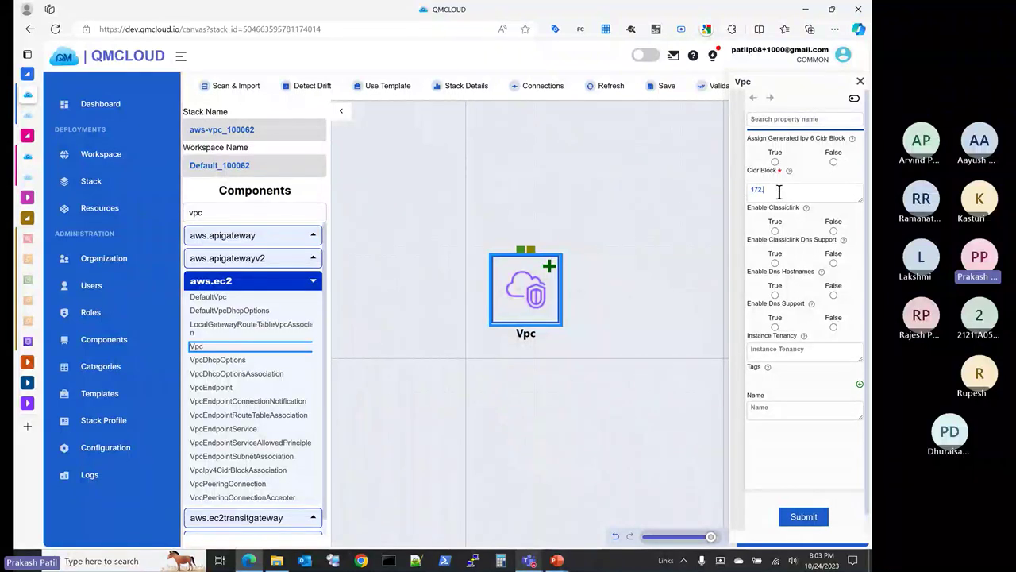
{"action": "type", "text": "5.0.0/19"}
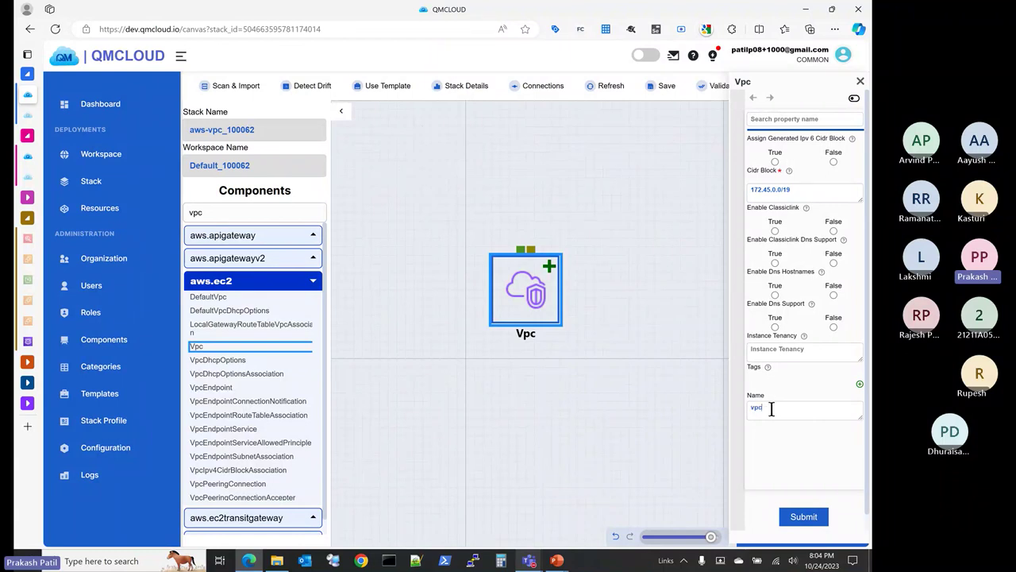
{"action": "left_click", "coordinate": [771, 409]}
{"action": "type", "text": "vpc-demo"}
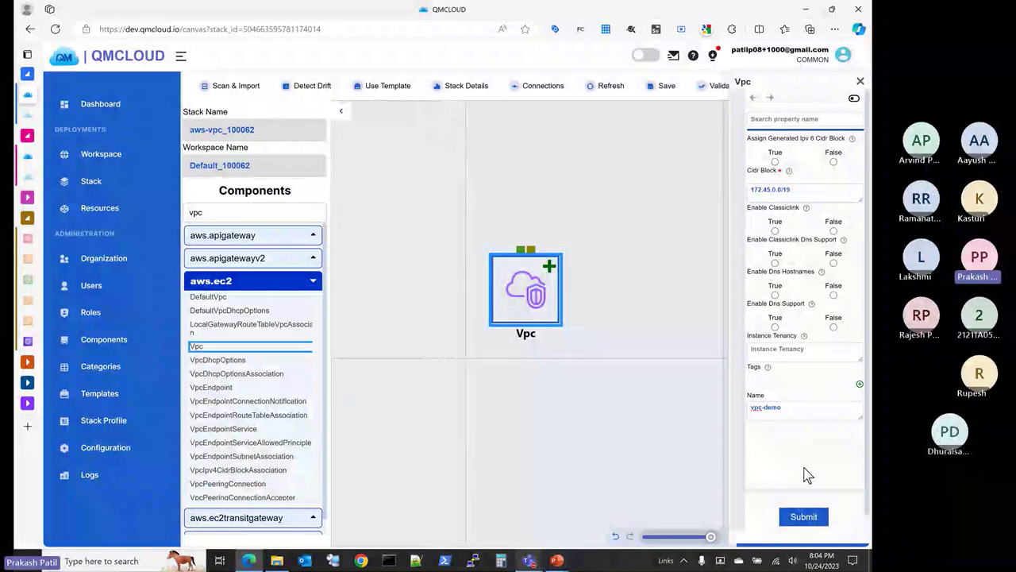
{"action": "left_click", "coordinate": [803, 517]}
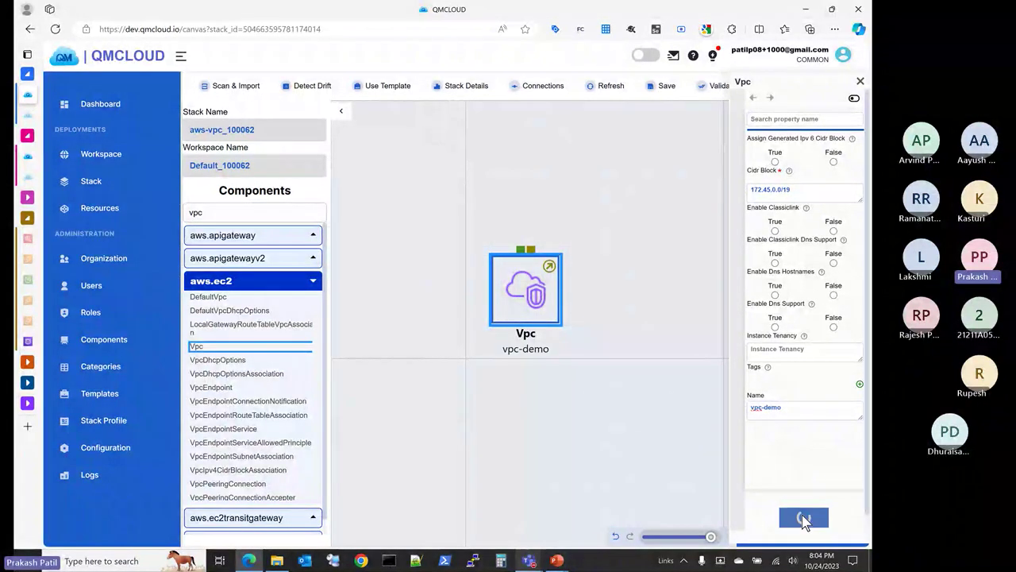
{"action": "left_click", "coordinate": [860, 82]}
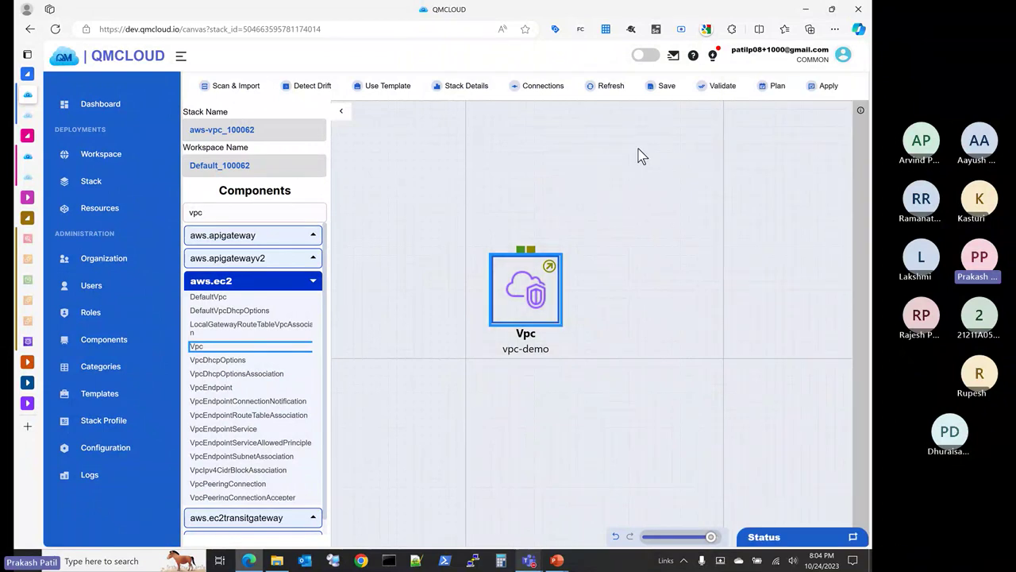
Step: Save and validate the aws-vpc_100062 stack and run its deployment plan
{"action": "left_click", "coordinate": [666, 86]}
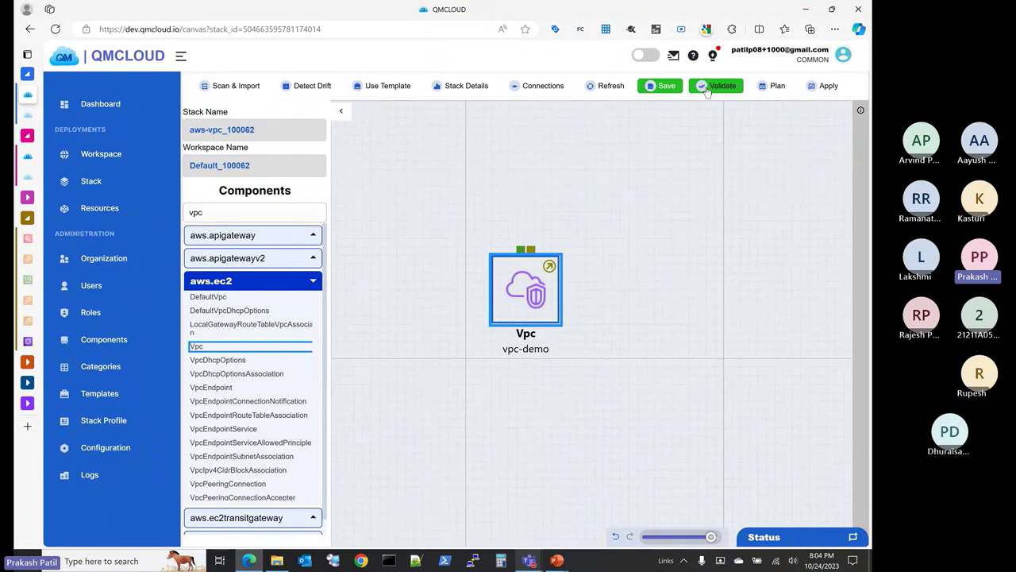
{"action": "left_click", "coordinate": [773, 87]}
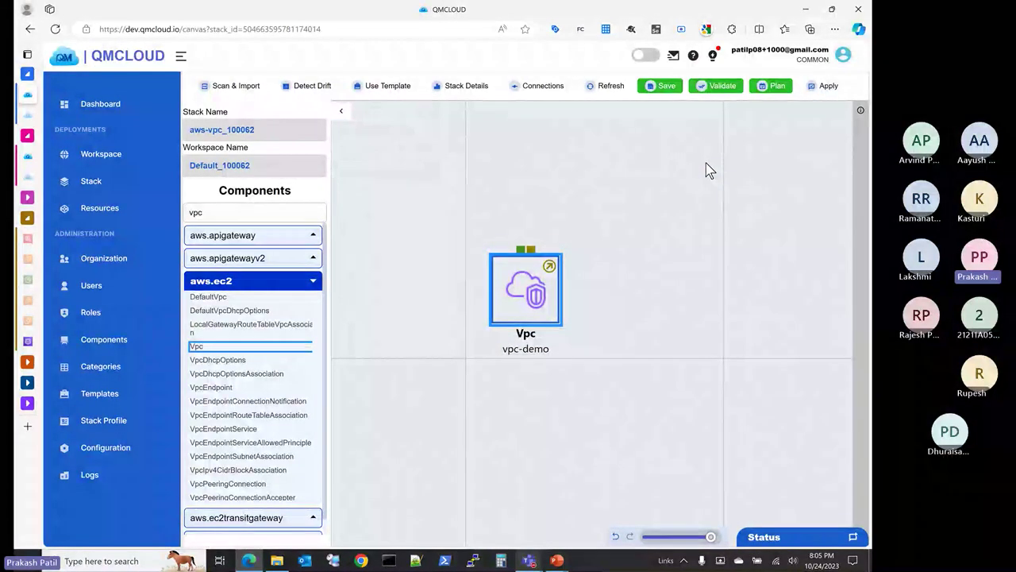
Step: Apply the planned aws-vpc_100062 stack to deploy its vpc-demo VPC
{"action": "left_click", "coordinate": [824, 90]}
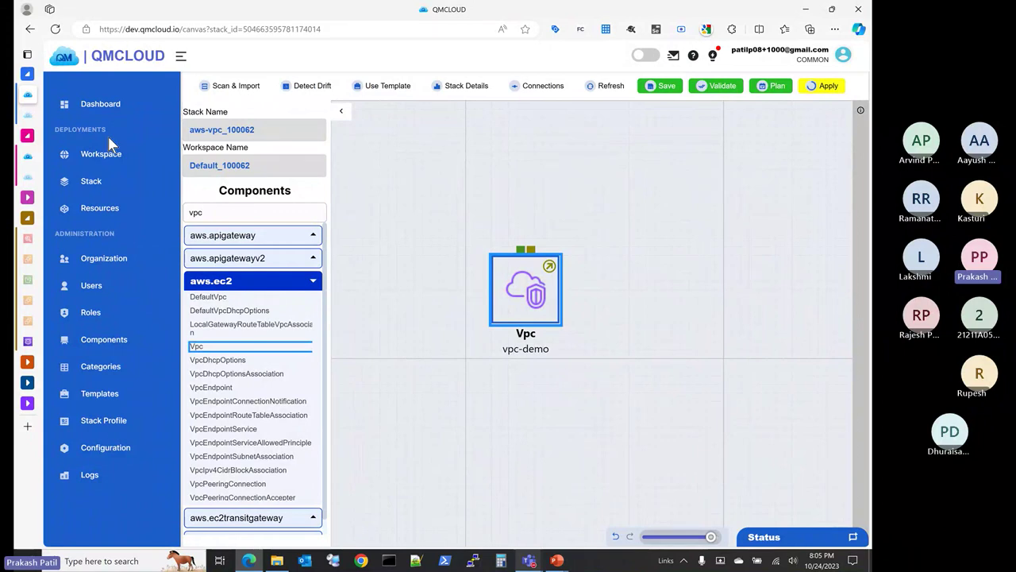
Step: Switch to the production QMCLOUD site, open the aws-lz-1_100000 stack's canvas, and view the ec2-1 Instance's properties
{"action": "left_click", "coordinate": [34, 162]}
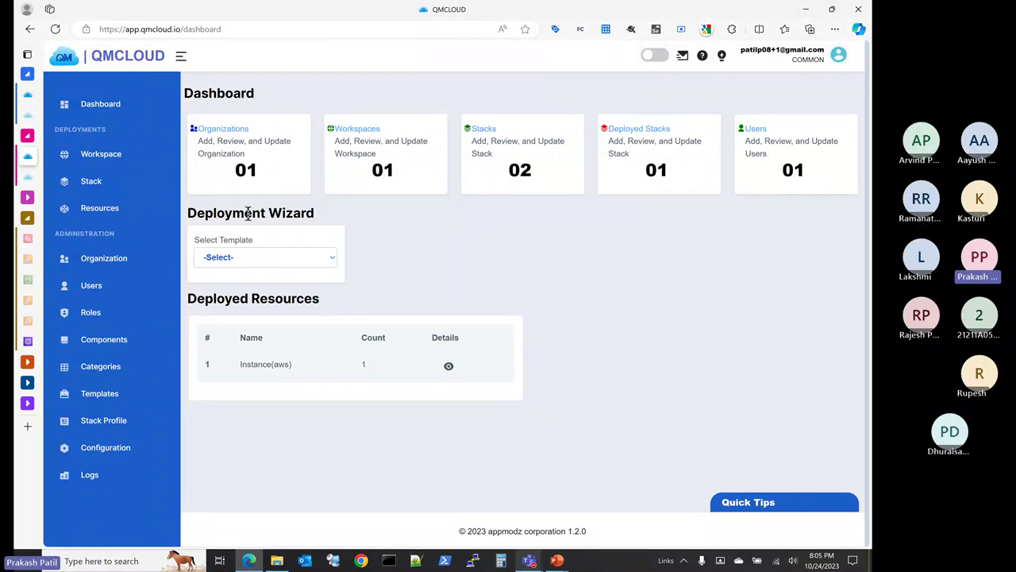
{"action": "left_click", "coordinate": [100, 182]}
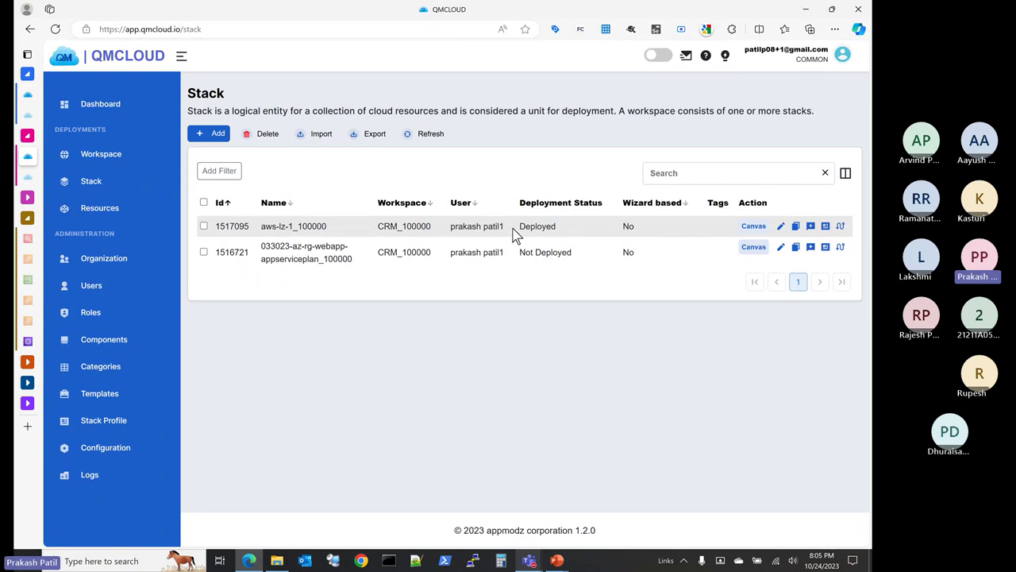
{"action": "left_click", "coordinate": [747, 228]}
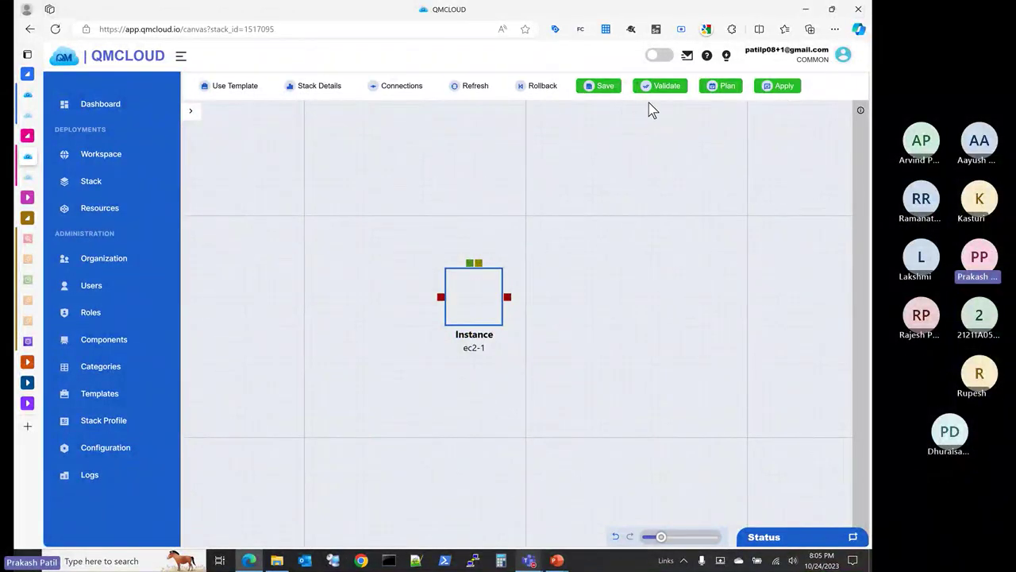
{"action": "left_click", "coordinate": [486, 293]}
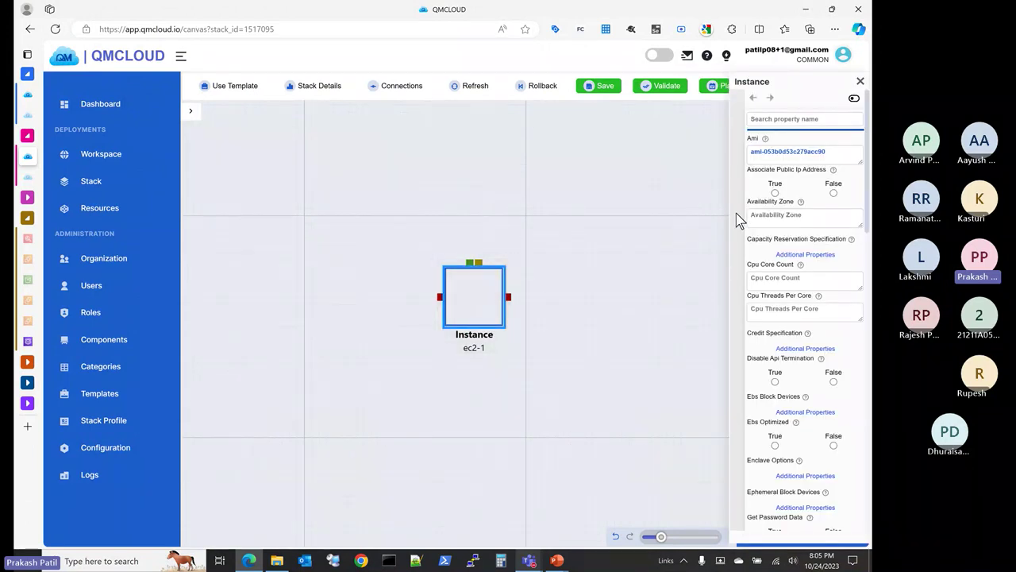
{"action": "left_click", "coordinate": [861, 83]}
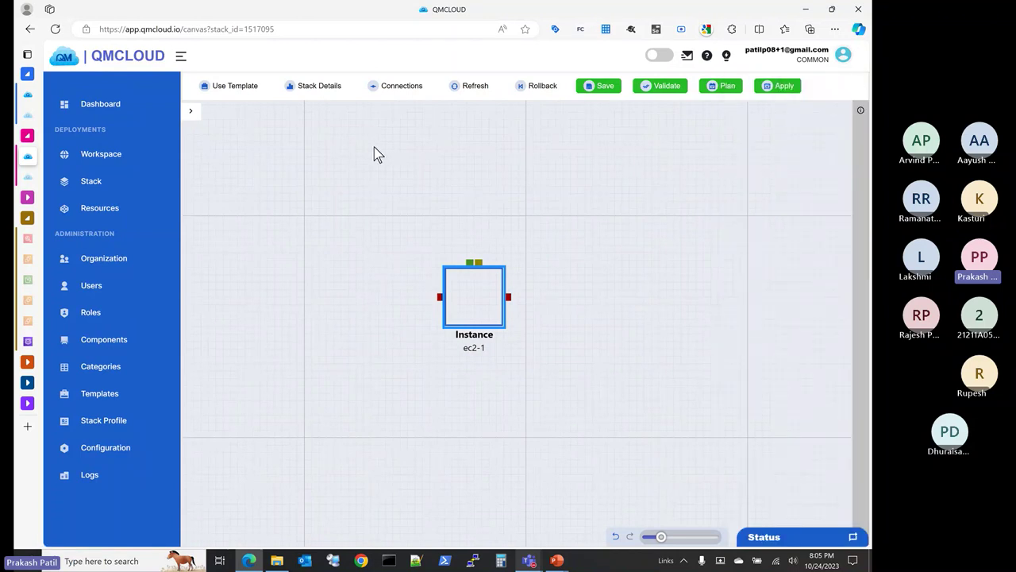
Step: Open the details of the aws-lz-1_100000 stack and examine the output properties of its ec2-1 instance
{"action": "left_click", "coordinate": [335, 92]}
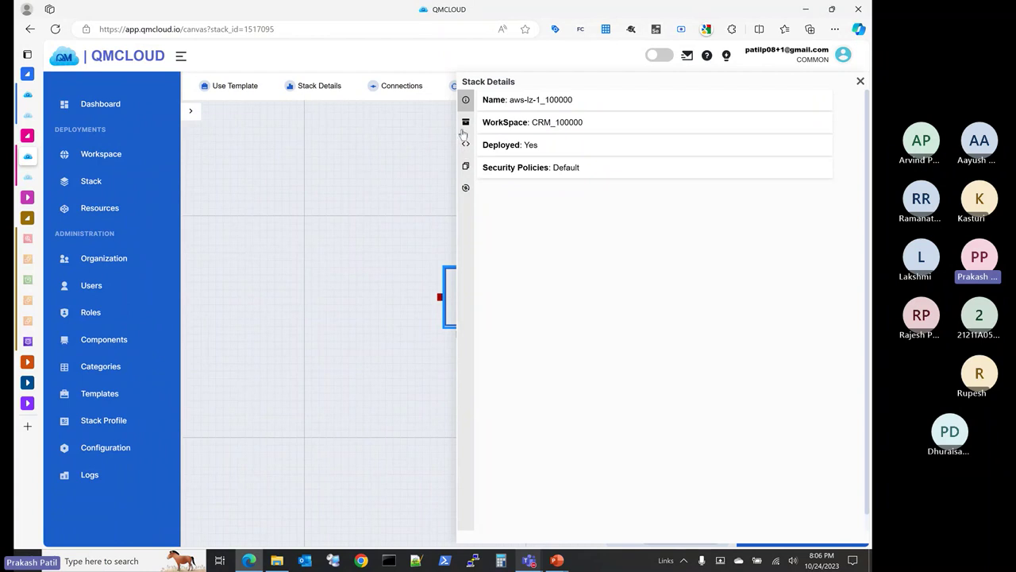
{"action": "left_click", "coordinate": [465, 122]}
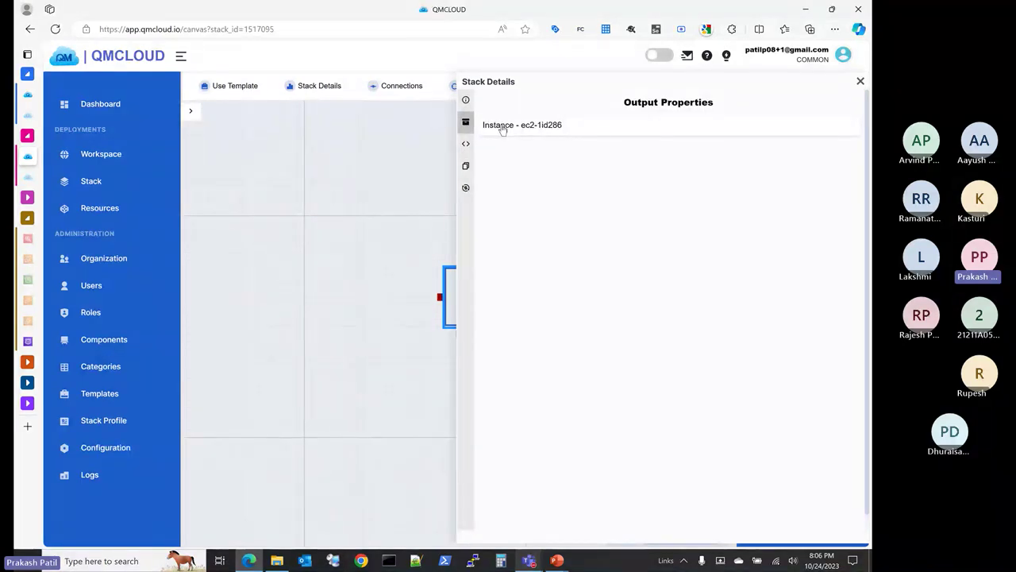
{"action": "left_click", "coordinate": [502, 127]}
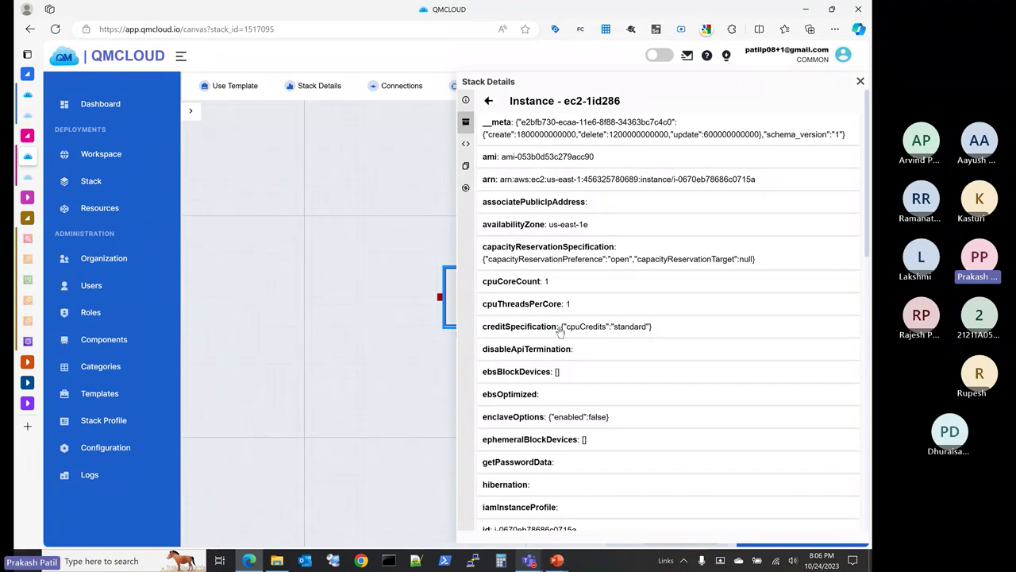
{"action": "scroll", "coordinate": [560, 330], "scroll_direction": "down", "scroll_amount": 5}
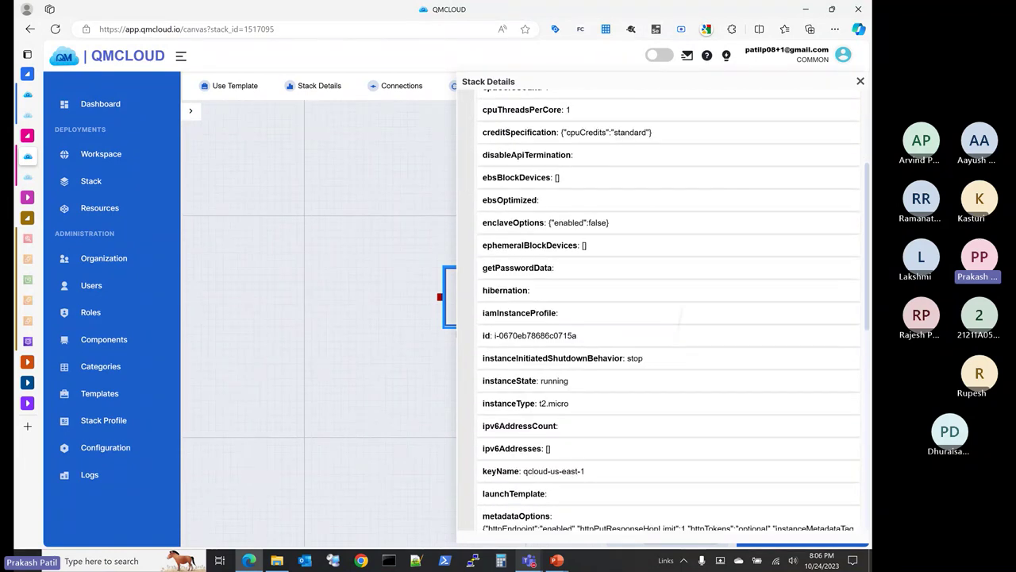
{"action": "scroll", "coordinate": [667, 309], "scroll_direction": "down", "scroll_amount": 4}
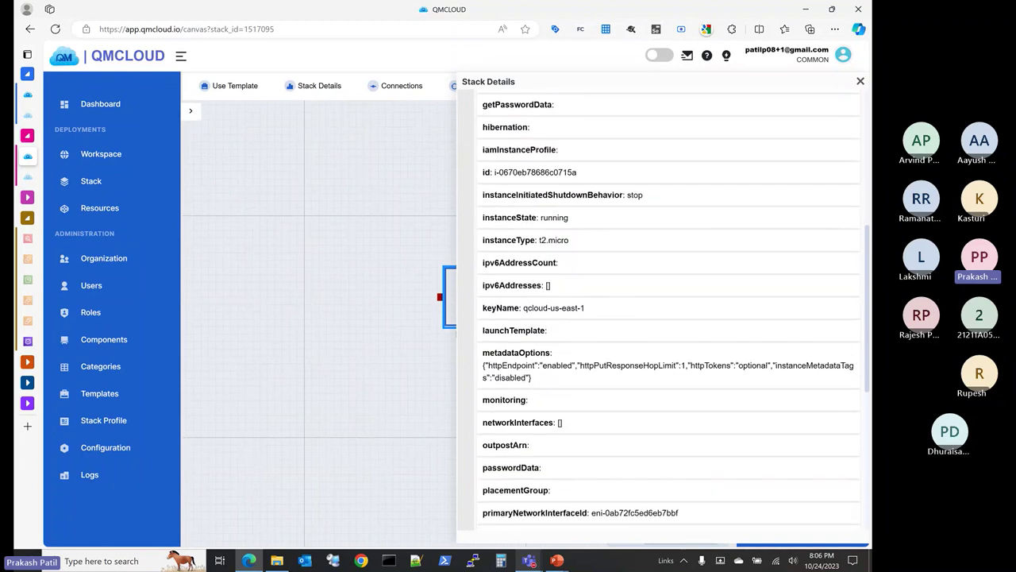
{"action": "scroll", "coordinate": [667, 310], "scroll_direction": "down", "scroll_amount": 2}
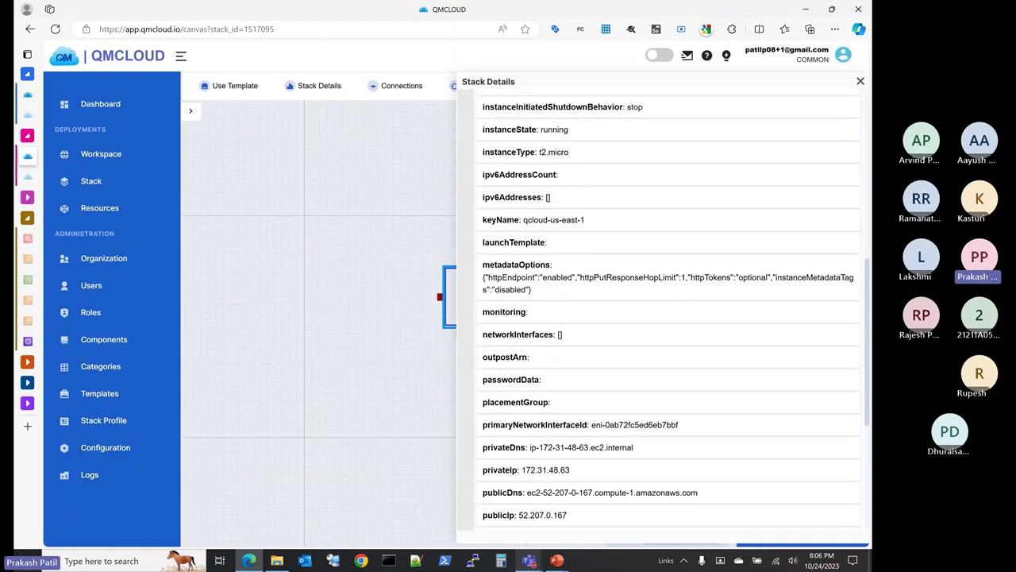
{"action": "scroll", "coordinate": [667, 310], "scroll_direction": "down", "scroll_amount": 4}
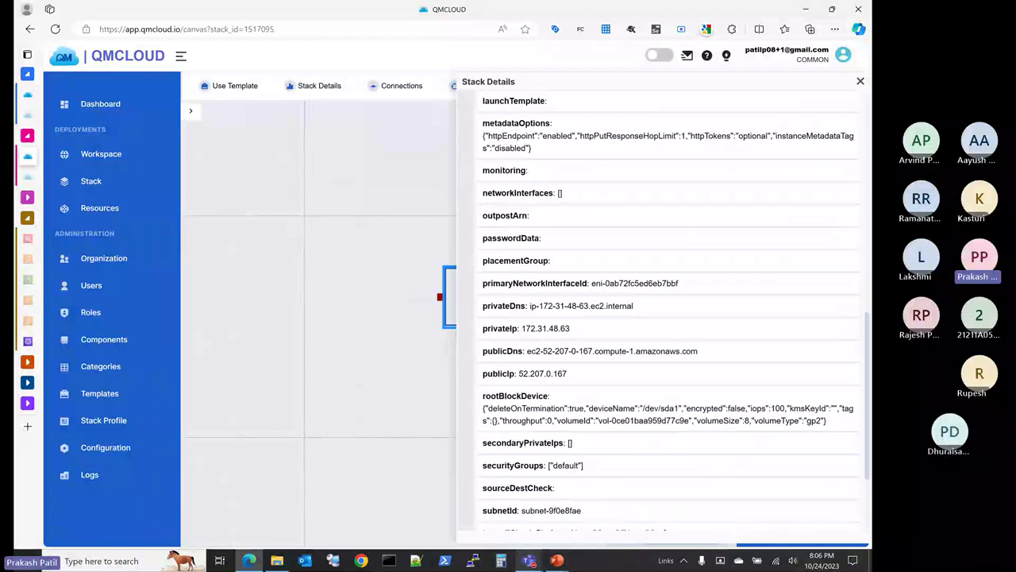
{"action": "scroll", "coordinate": [666, 310], "scroll_direction": "down", "scroll_amount": 1}
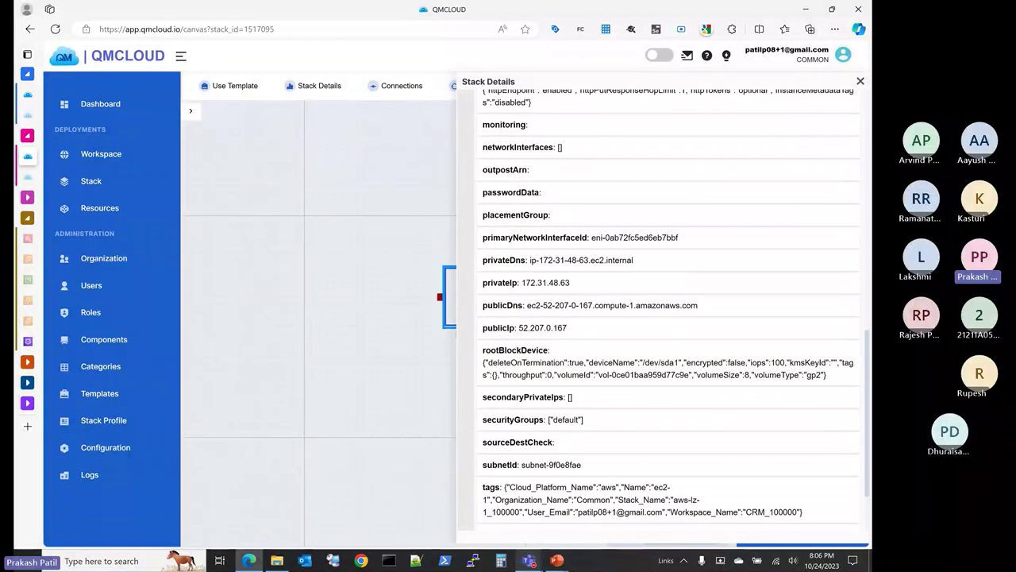
{"action": "scroll", "coordinate": [667, 309], "scroll_direction": "up", "scroll_amount": 8}
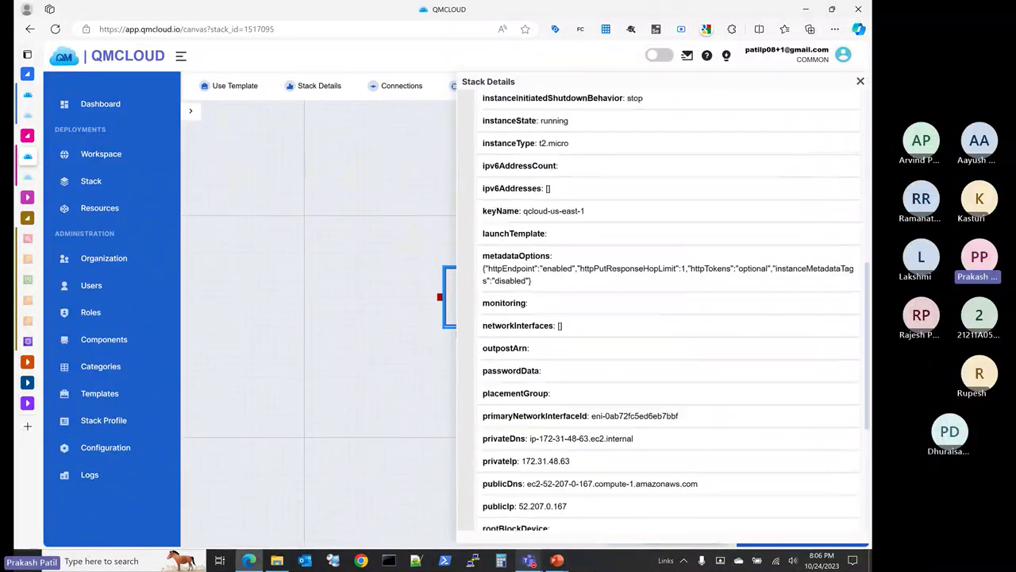
{"action": "scroll", "coordinate": [667, 309], "scroll_direction": "up", "scroll_amount": 6}
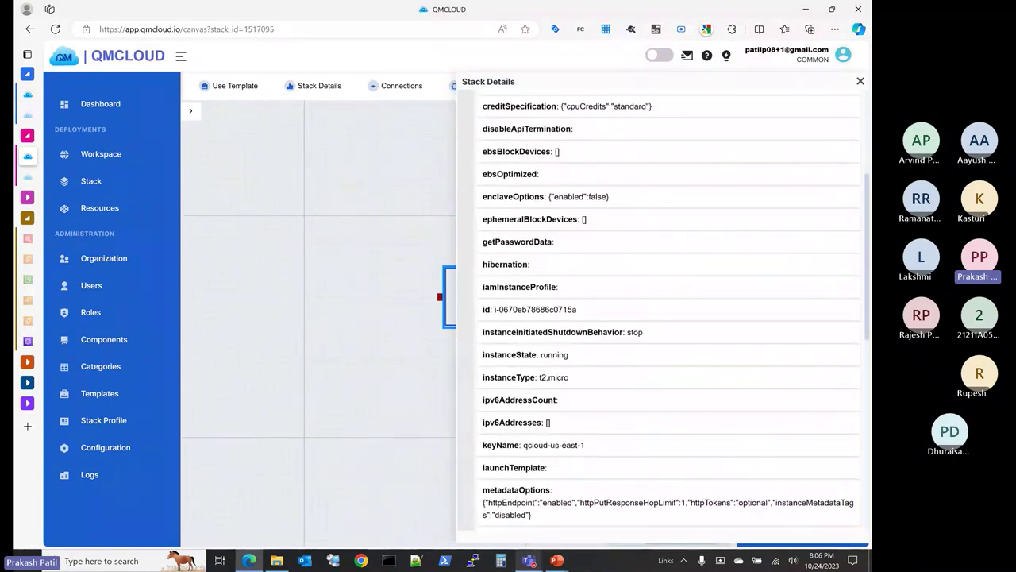
{"action": "scroll", "coordinate": [539, 219], "scroll_direction": "up", "scroll_amount": 3}
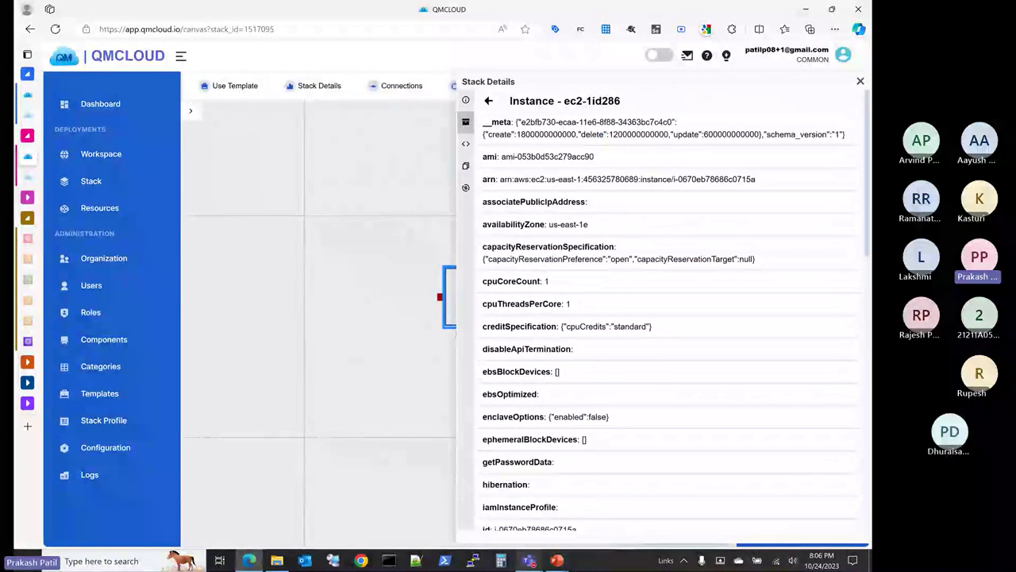
Step: View the stack's workspace code files pulumiProgram.js and jsonConfig.json, and its template options
{"action": "left_click", "coordinate": [466, 146]}
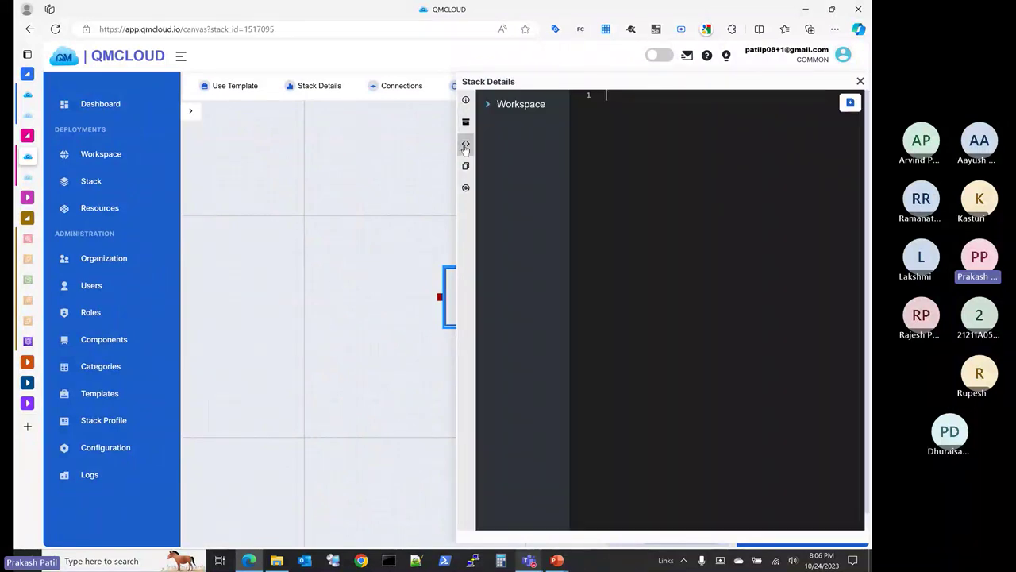
{"action": "left_click", "coordinate": [486, 108]}
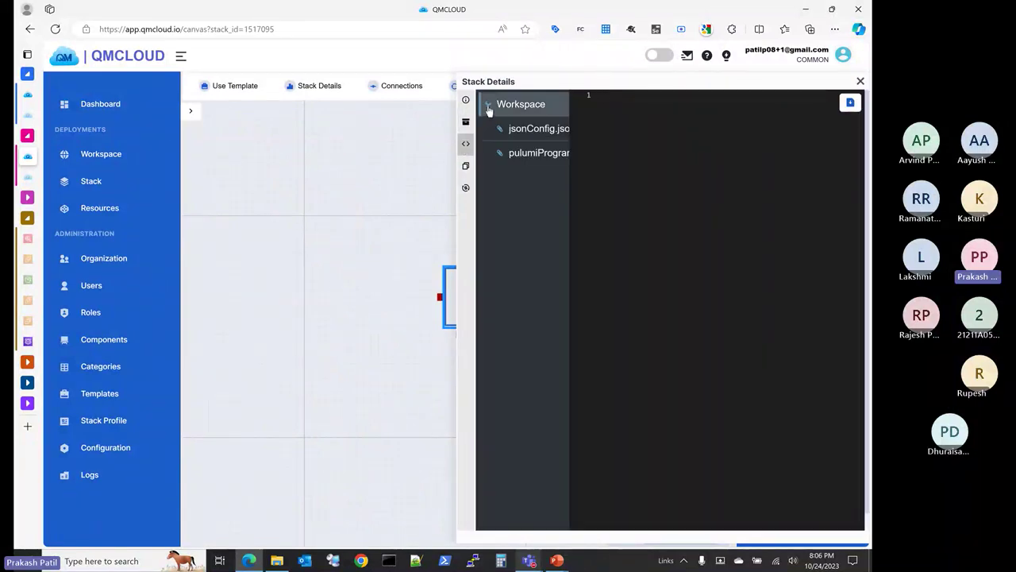
{"action": "left_click", "coordinate": [528, 155]}
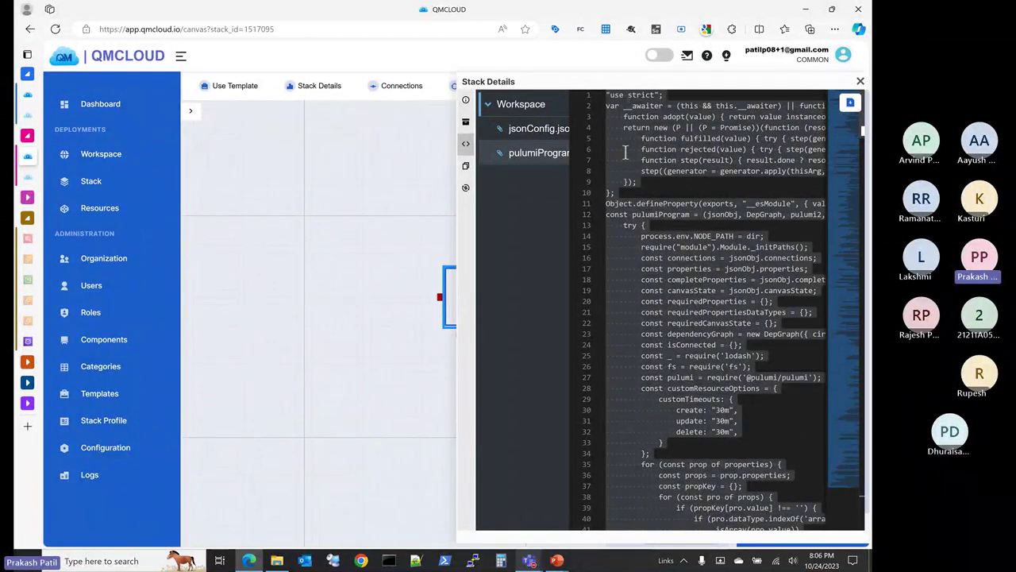
{"action": "left_click", "coordinate": [539, 129]}
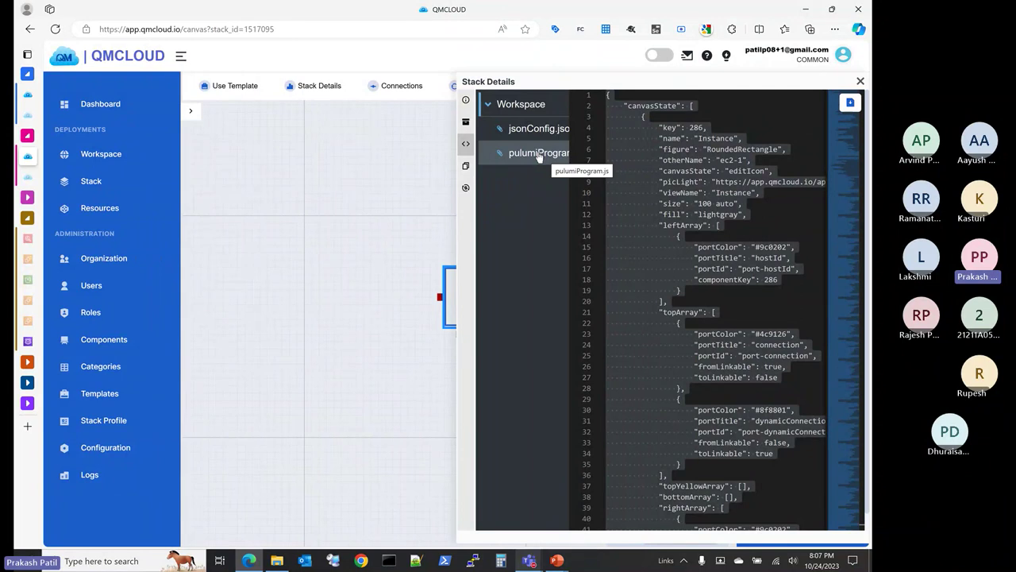
{"action": "left_click", "coordinate": [466, 166]}
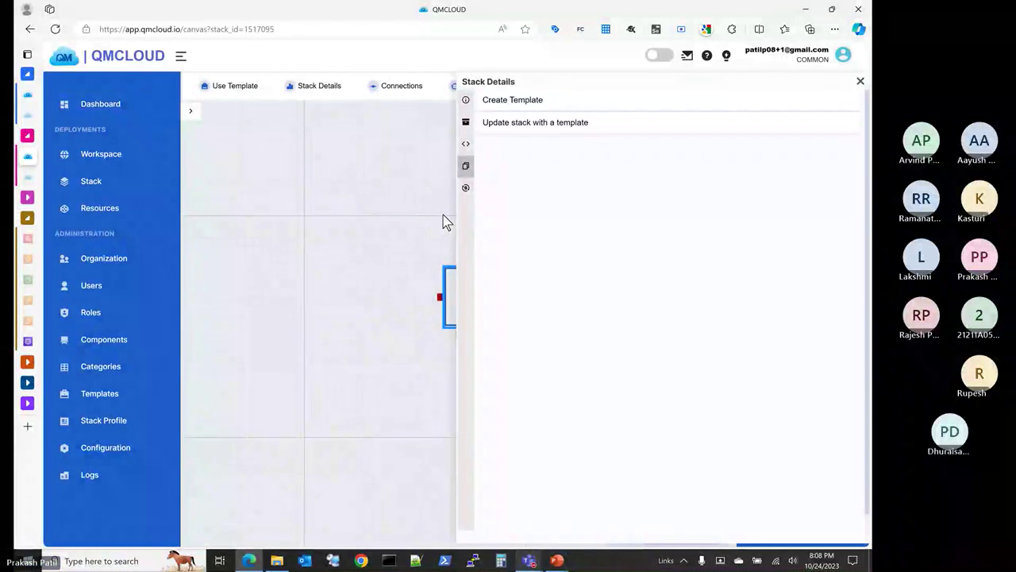
Step: Get the price estimate for the aws-lz-1_100000 stack, examine its stackSummaryMaxPricing costs, and close the stack details
{"action": "left_click", "coordinate": [467, 189]}
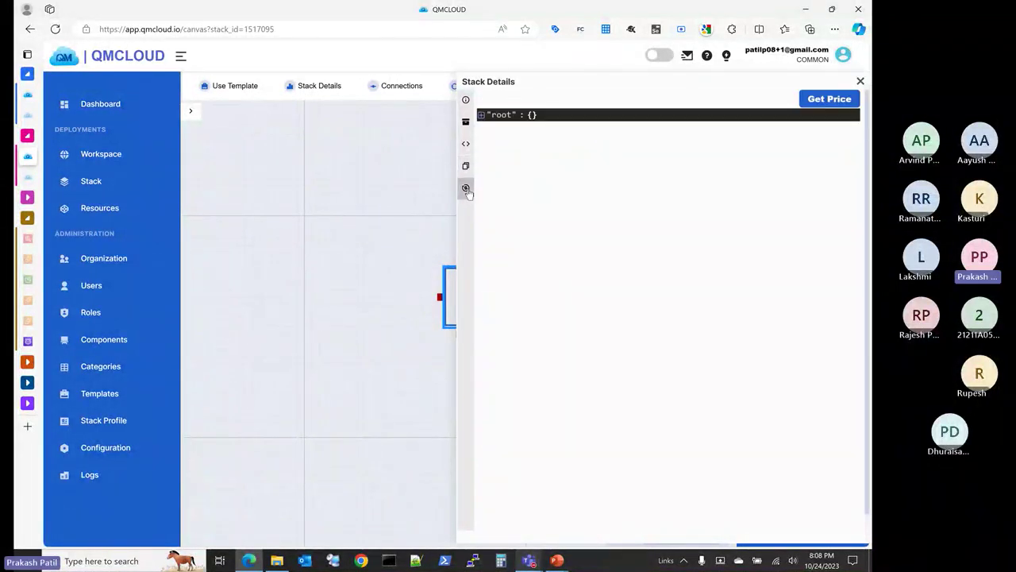
{"action": "left_click", "coordinate": [481, 116]}
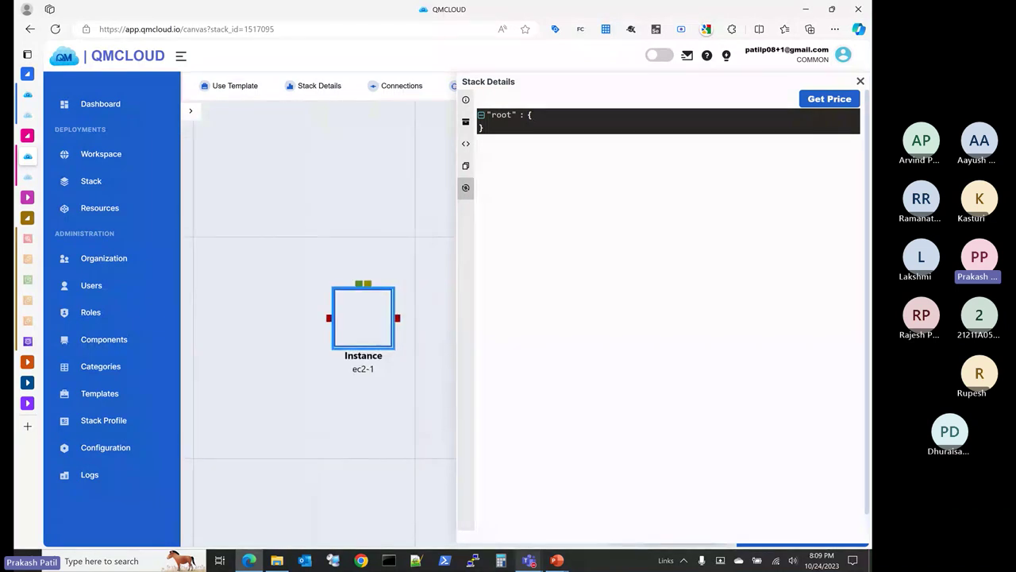
{"action": "left_click", "coordinate": [815, 102]}
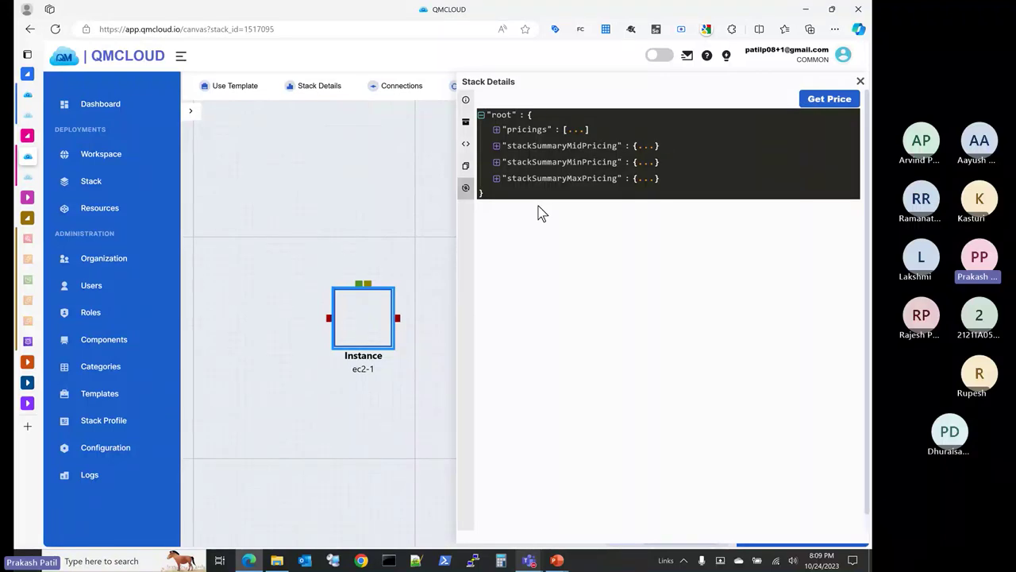
{"action": "left_click", "coordinate": [496, 130]}
{"action": "left_click", "coordinate": [496, 130]}
{"action": "left_click", "coordinate": [496, 179]}
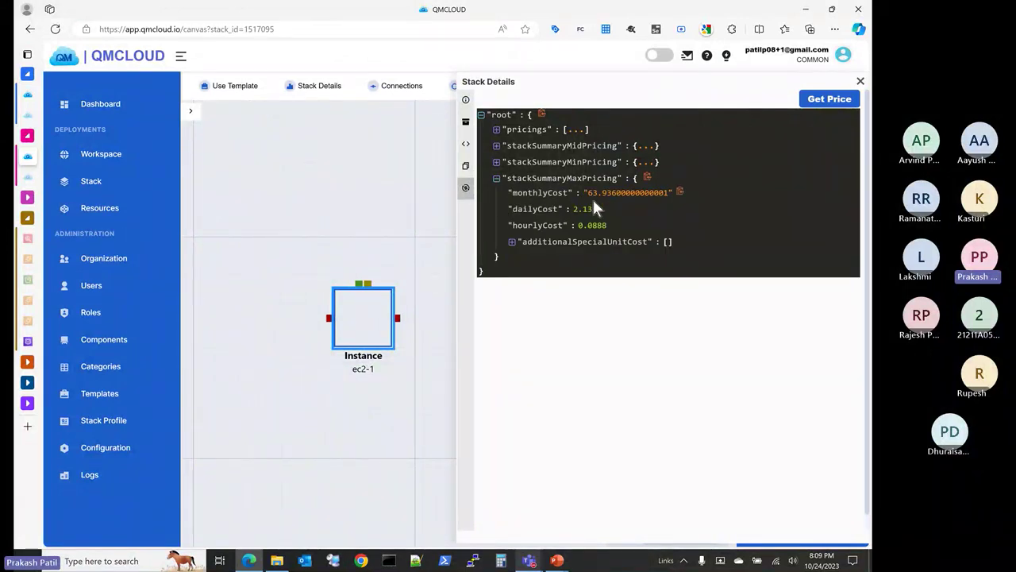
{"action": "left_click", "coordinate": [512, 242]}
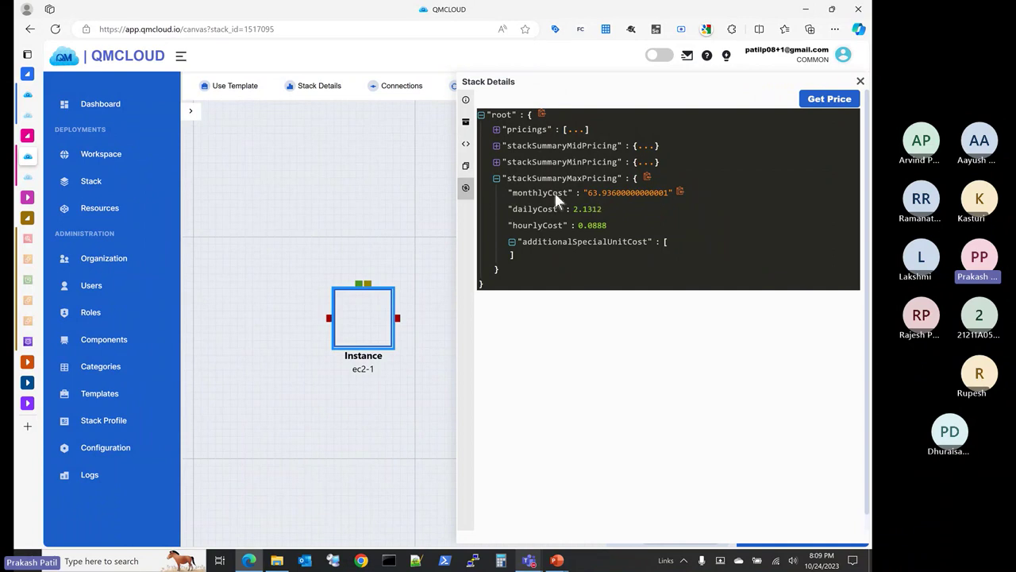
{"action": "left_click", "coordinate": [496, 178]}
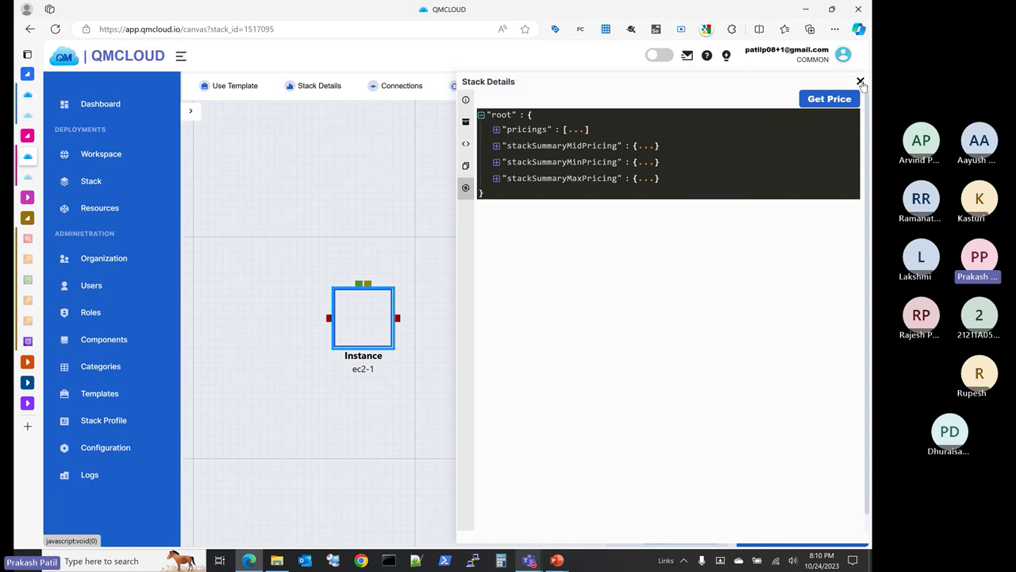
{"action": "left_click", "coordinate": [861, 82]}
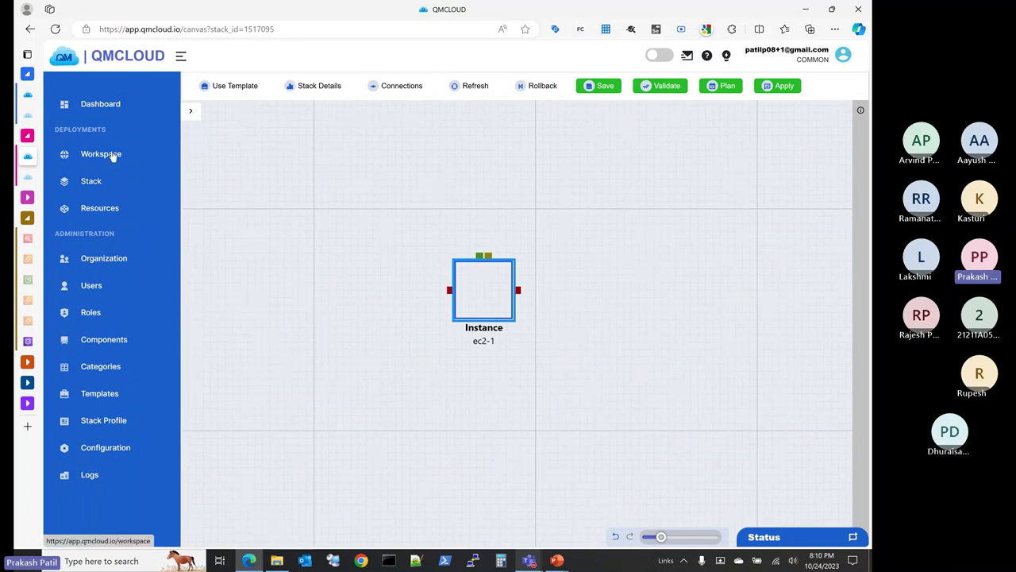
Step: Return to the development QMCLOUD site and check the deployment status of aws-vpc_100062 in the stack list
{"action": "mouse_move", "coordinate": [28, 103]}
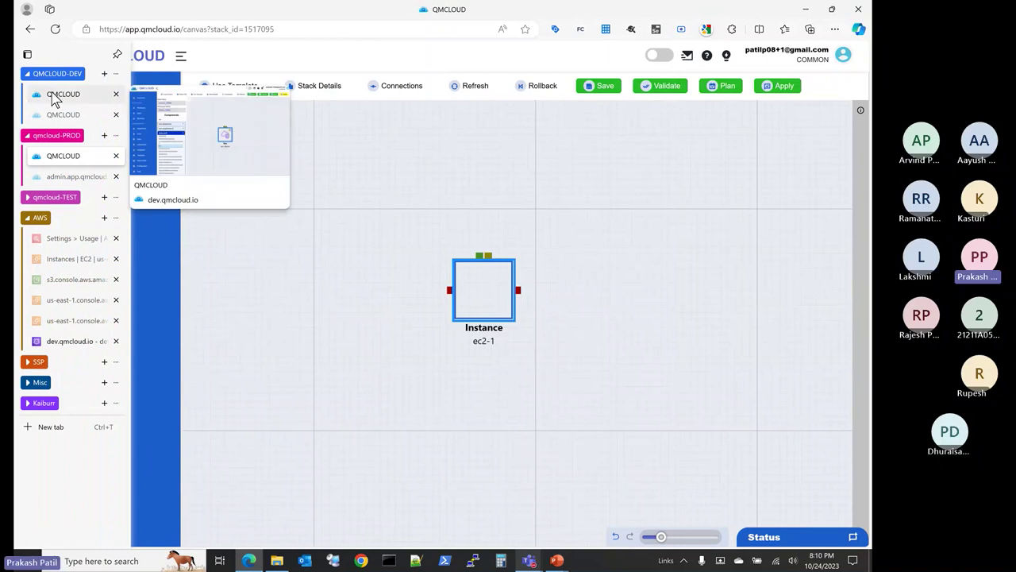
{"action": "left_click", "coordinate": [54, 95]}
{"action": "mouse_move", "coordinate": [159, 199]}
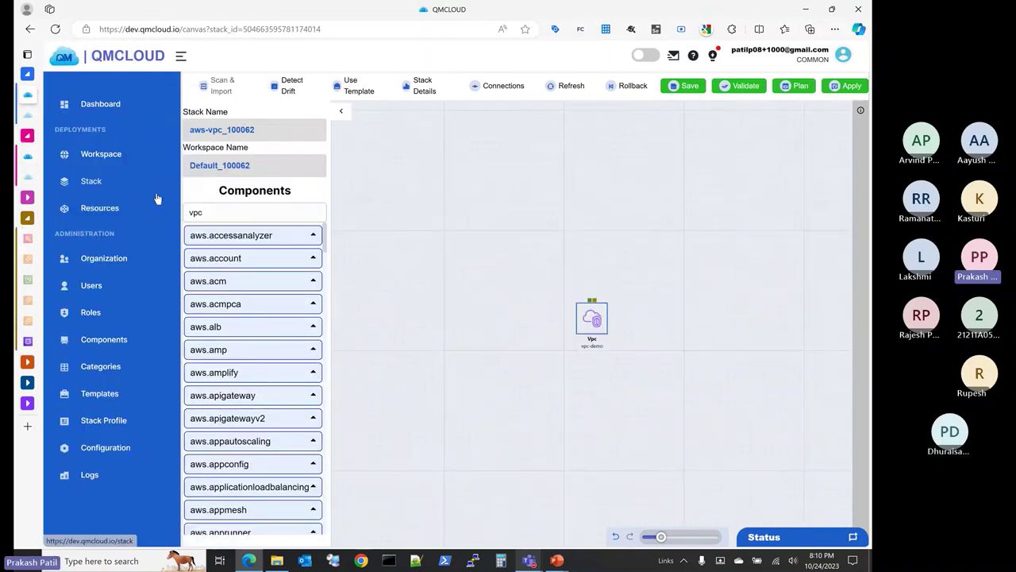
{"action": "left_click", "coordinate": [90, 183]}
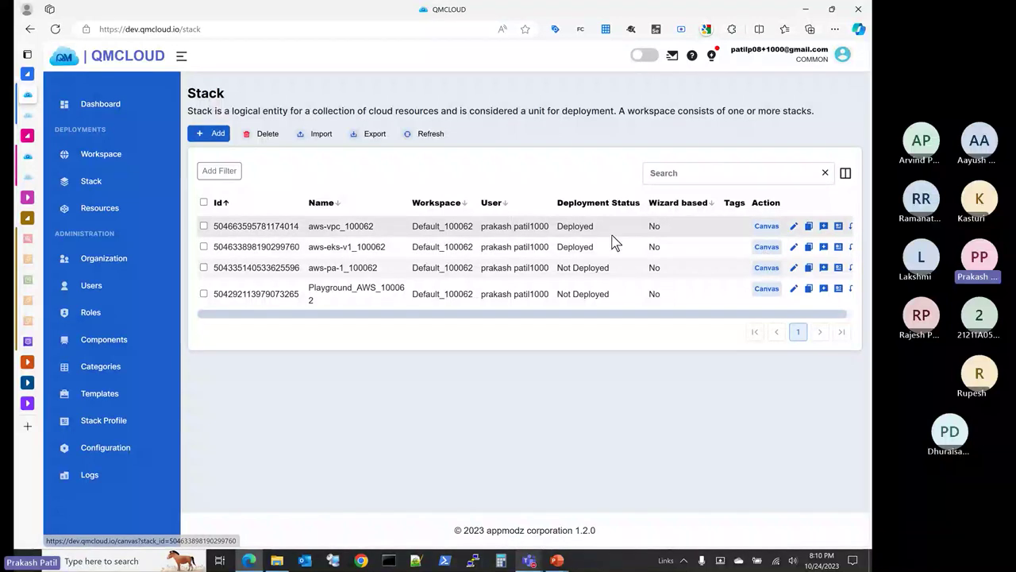
Step: Reopen the canvas of aws-vpc_100062 and view the log of its executed Apply operation
{"action": "left_click", "coordinate": [766, 228]}
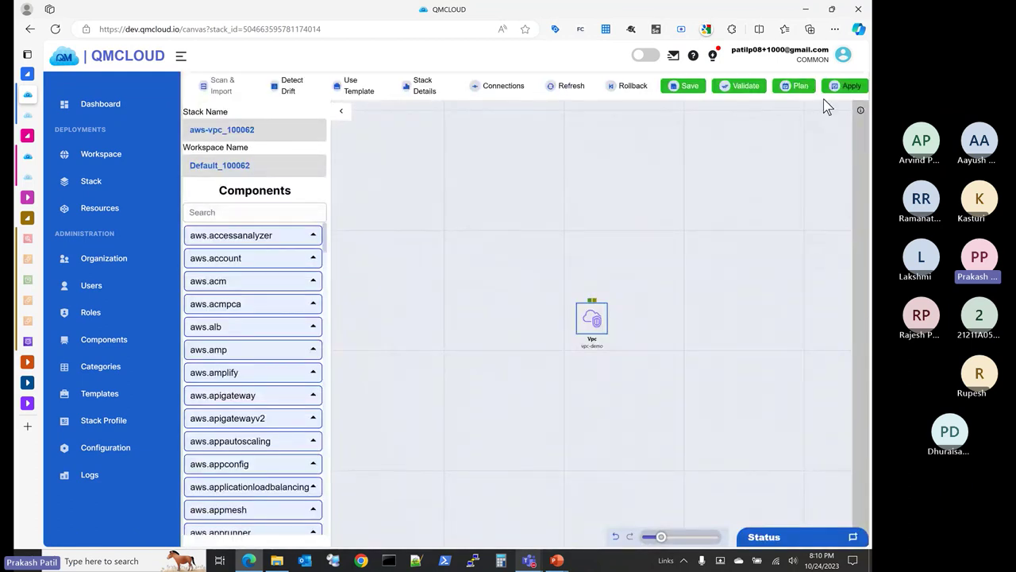
{"action": "left_click", "coordinate": [754, 537]}
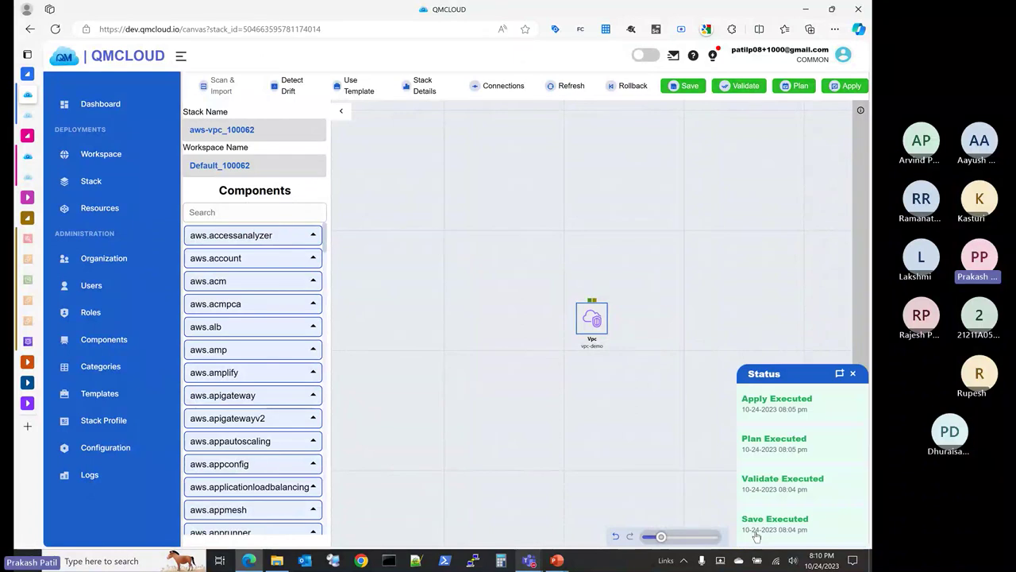
{"action": "left_click", "coordinate": [772, 399]}
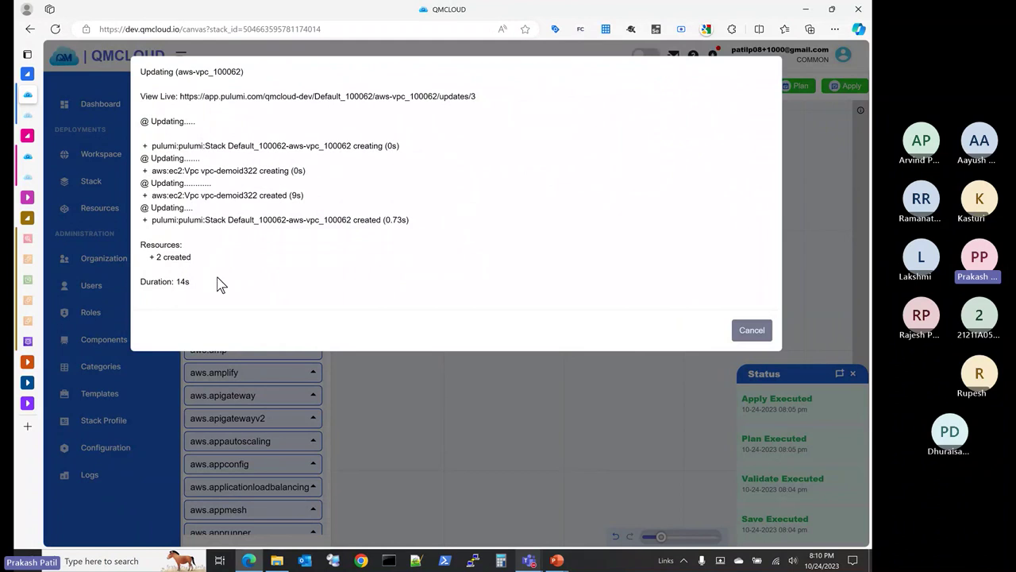
Step: Close the Apply log and view the output properties of vpc-demoid322 in the stack details
{"action": "left_click", "coordinate": [744, 332]}
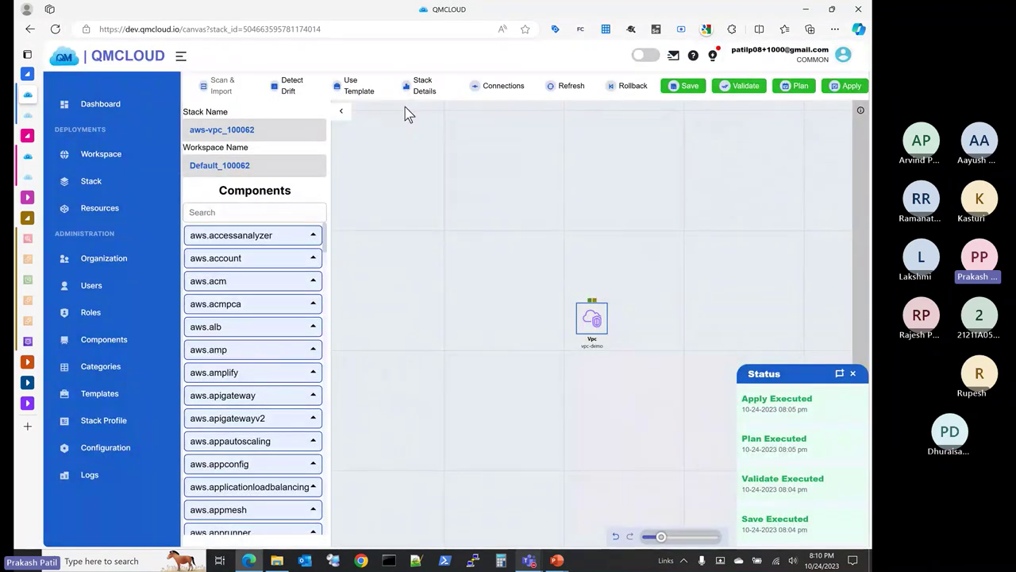
{"action": "left_click", "coordinate": [423, 87]}
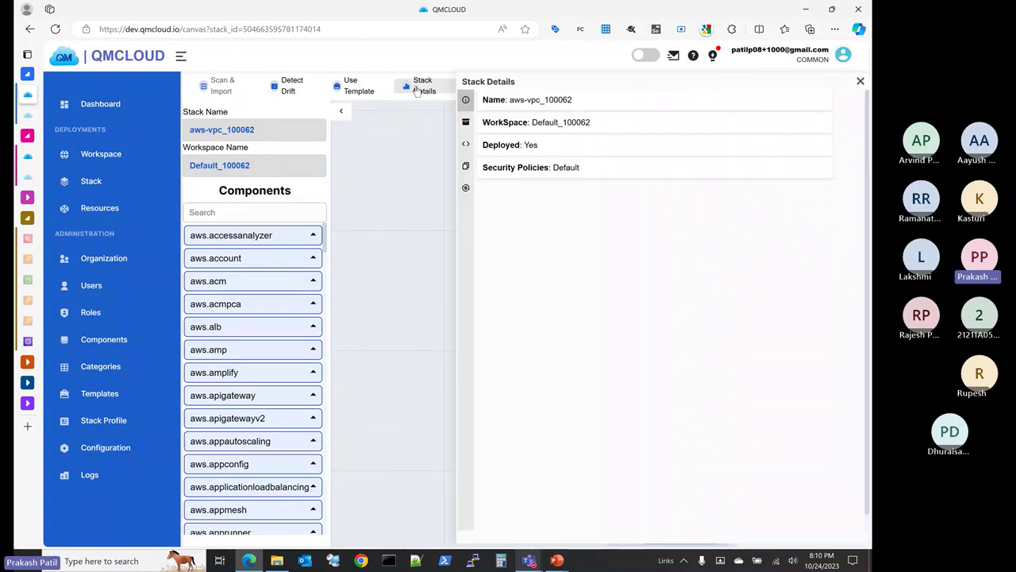
{"action": "left_click", "coordinate": [466, 124]}
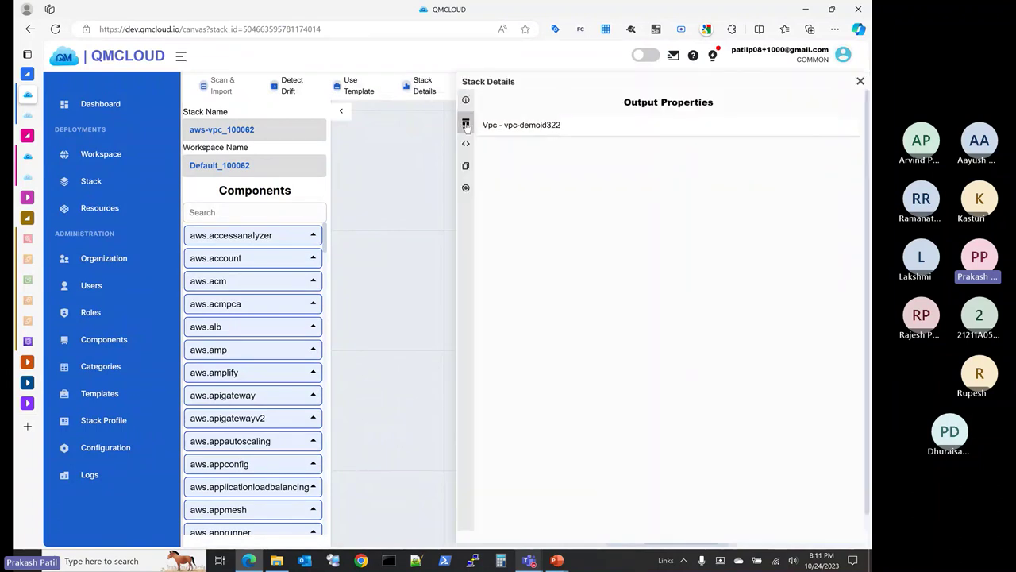
{"action": "left_click", "coordinate": [508, 127]}
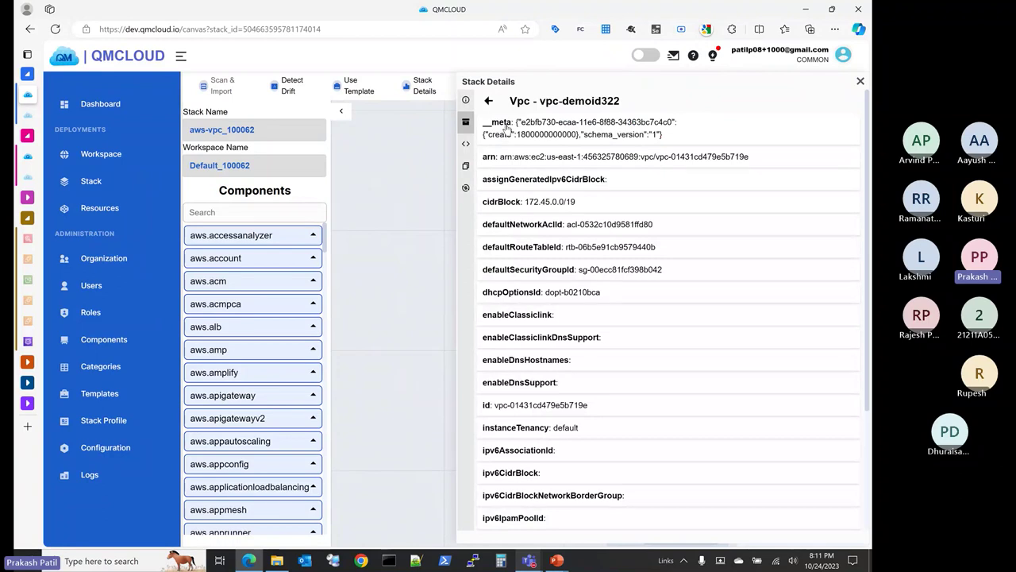
Step: View the stack's workspace code files pulumiProgram.js and jsonConfig.json, and close the stack details
{"action": "left_click", "coordinate": [466, 146]}
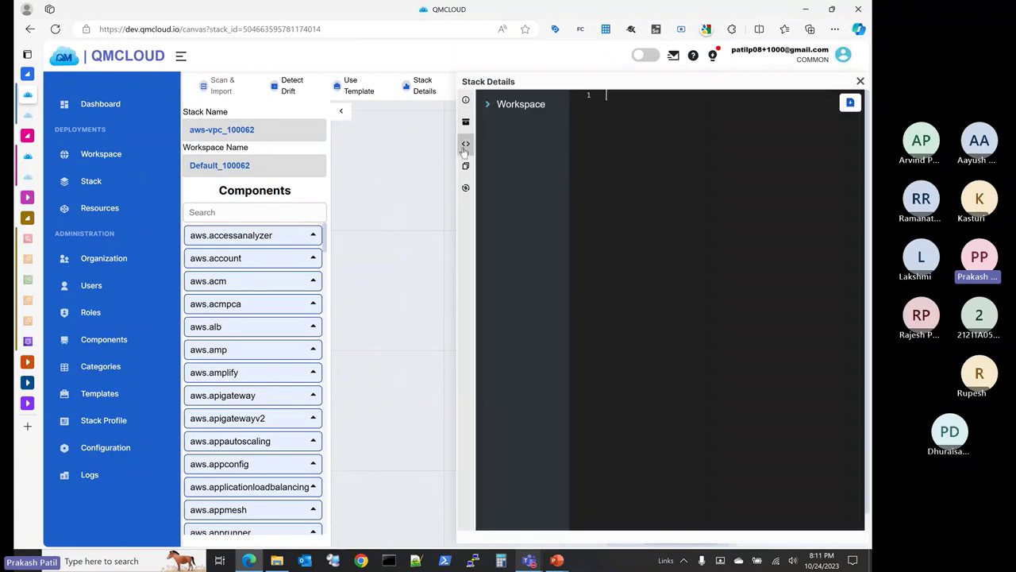
{"action": "left_click", "coordinate": [488, 107]}
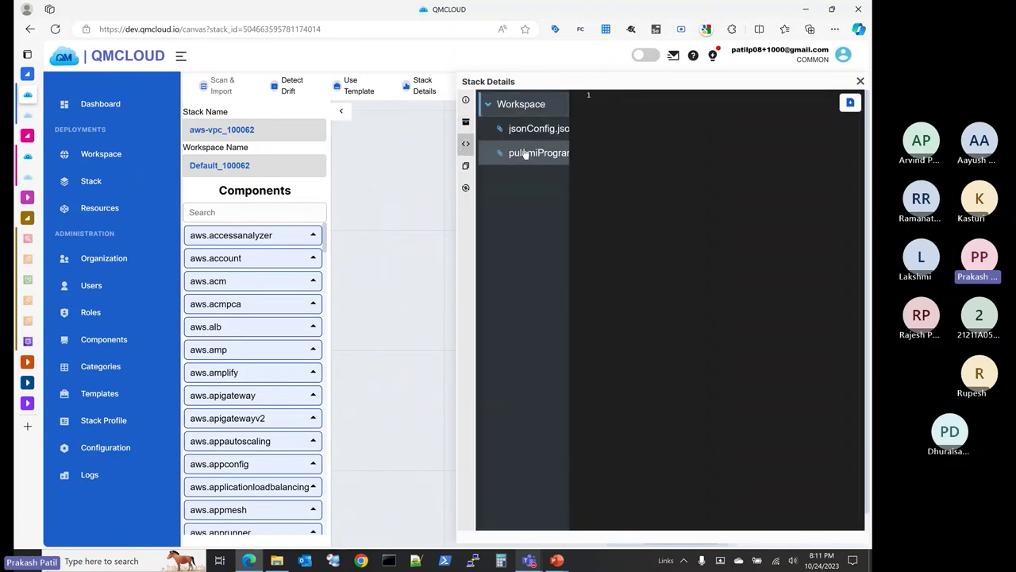
{"action": "left_click", "coordinate": [525, 154]}
{"action": "left_click", "coordinate": [537, 132]}
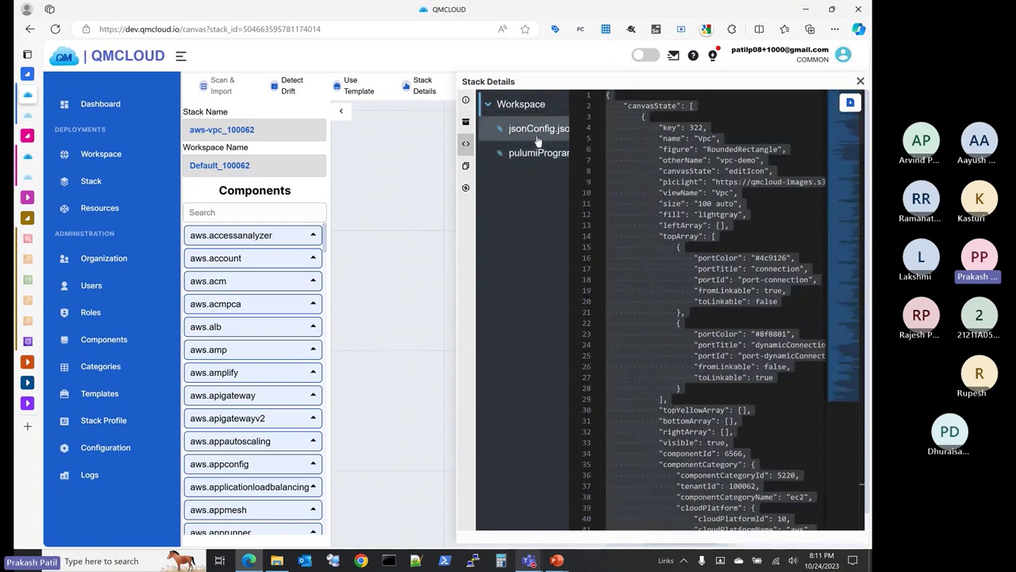
{"action": "left_click", "coordinate": [391, 193]}
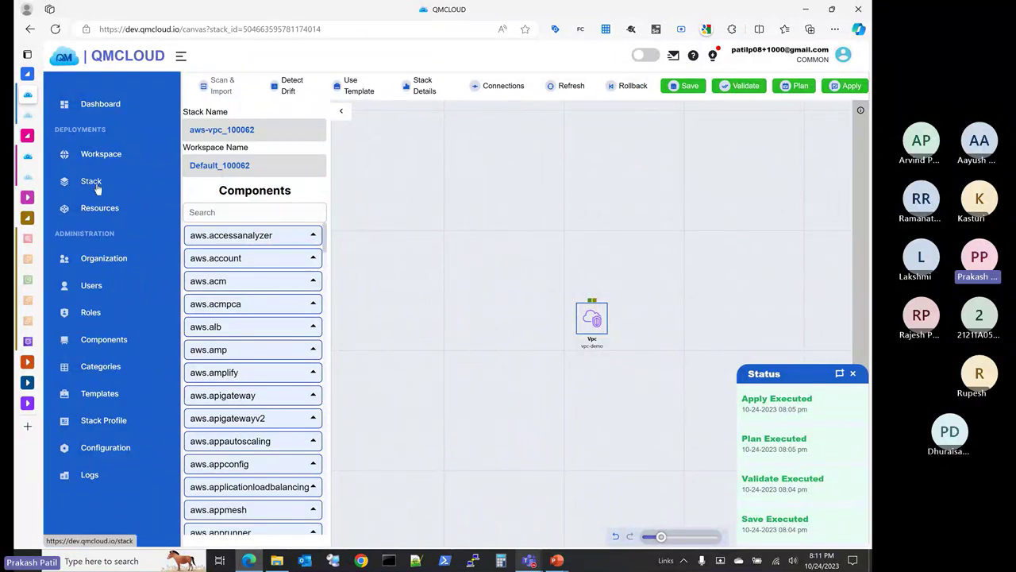
Step: Open the canvas of stack aws-eks-v1_100062 from the stack list and examine its VPC, Routing, eks and IAM component groups
{"action": "left_click", "coordinate": [146, 184]}
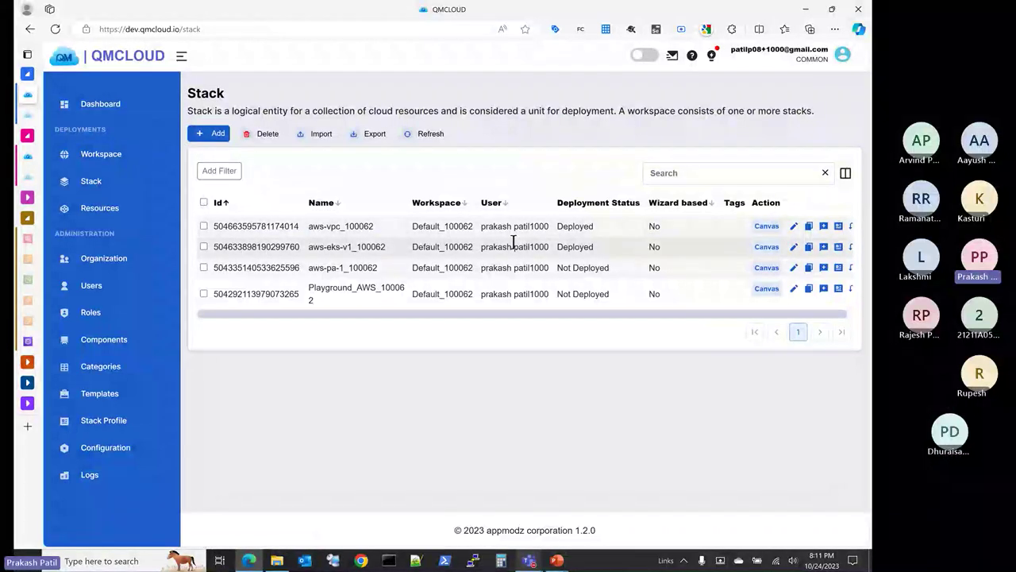
{"action": "left_click", "coordinate": [764, 247]}
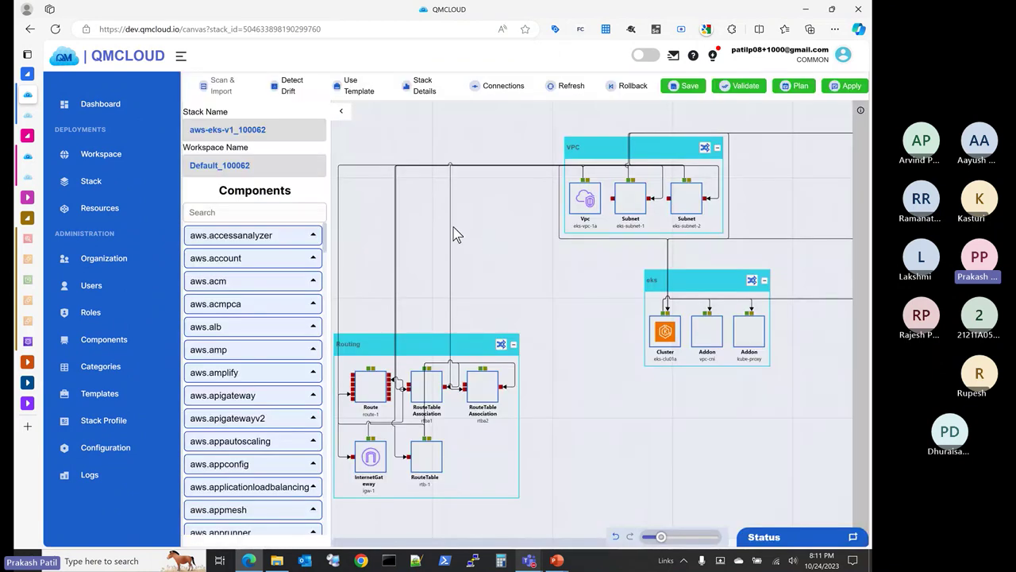
{"action": "left_click", "coordinate": [344, 113]}
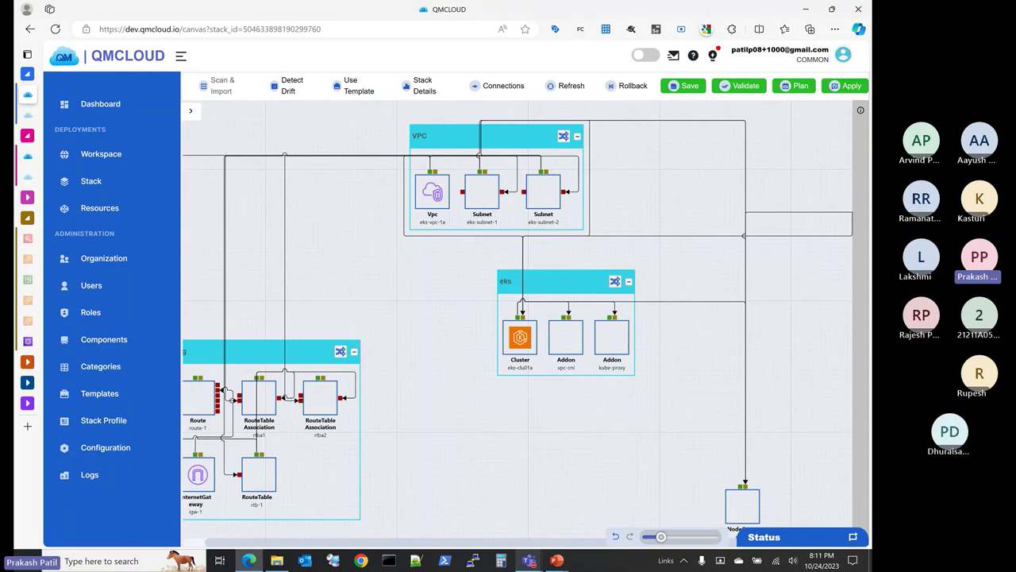
{"action": "scroll", "coordinate": [519, 315], "scroll_direction": "left", "scroll_amount": 2}
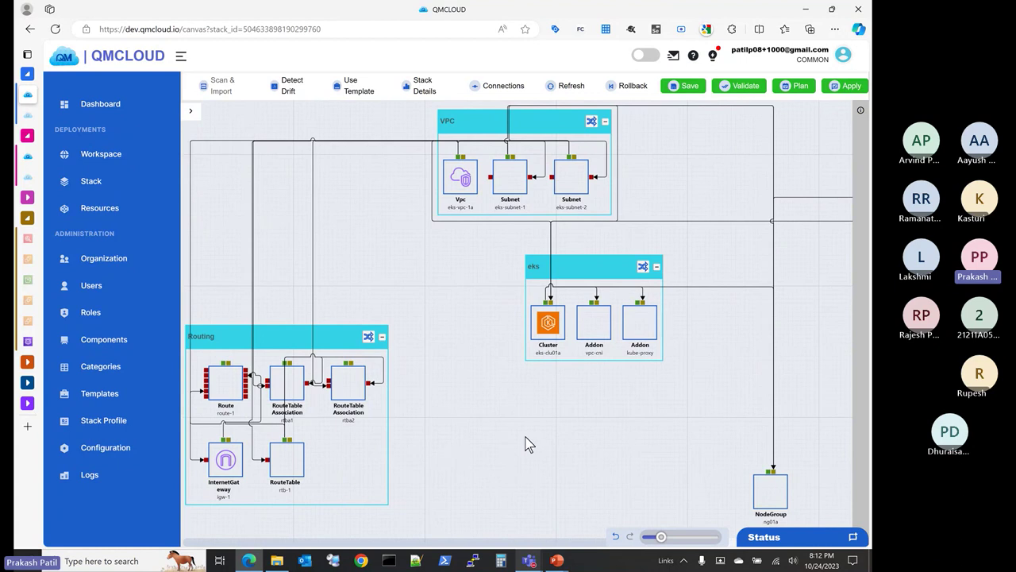
{"action": "left_click_drag", "start_coordinate": [528, 442], "coordinate": [359, 452]}
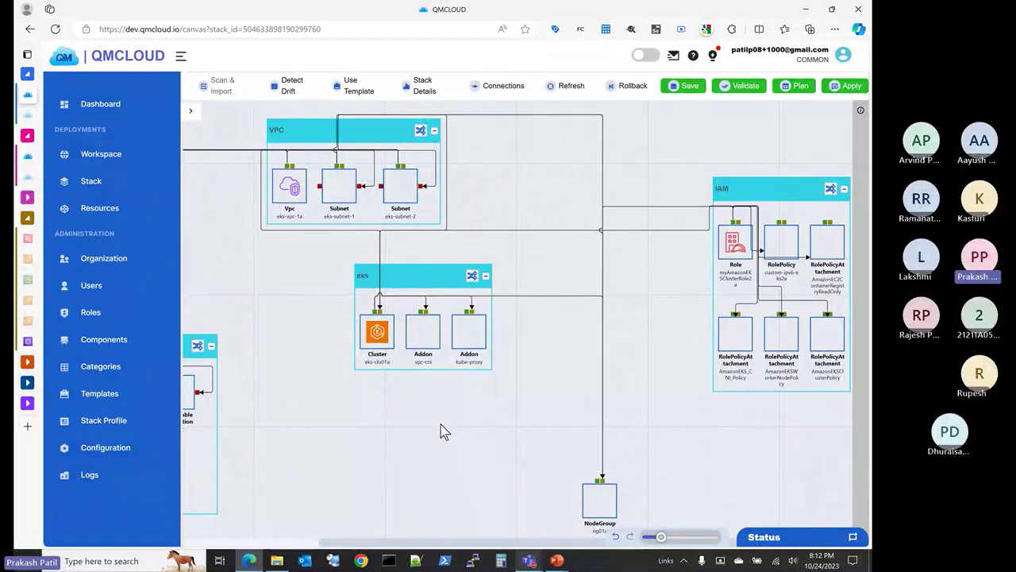
Step: Inspect the properties of the vpc-cni and kube-proxy addons in the eks group
{"action": "left_click", "coordinate": [433, 339]}
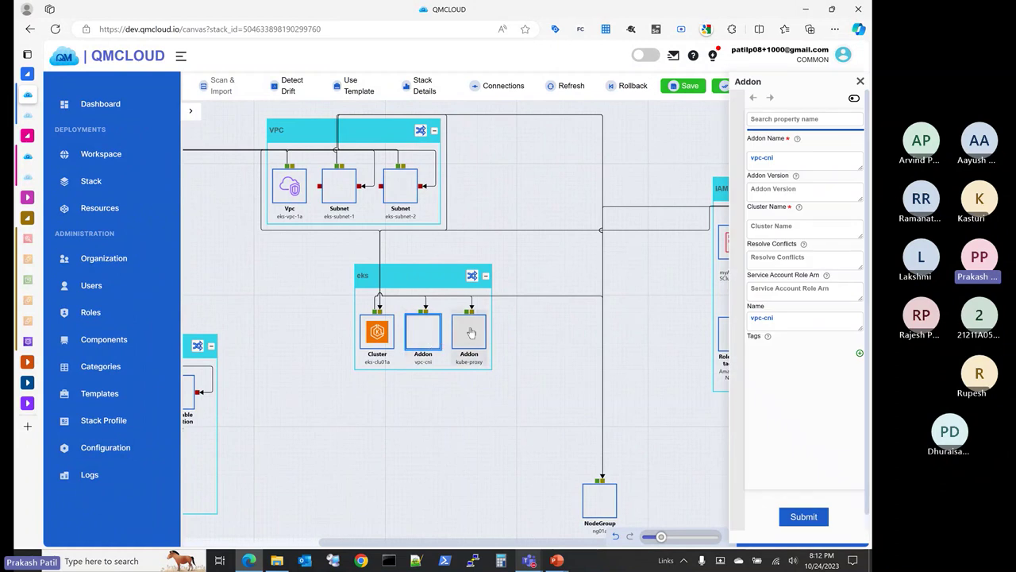
{"action": "left_click", "coordinate": [469, 331]}
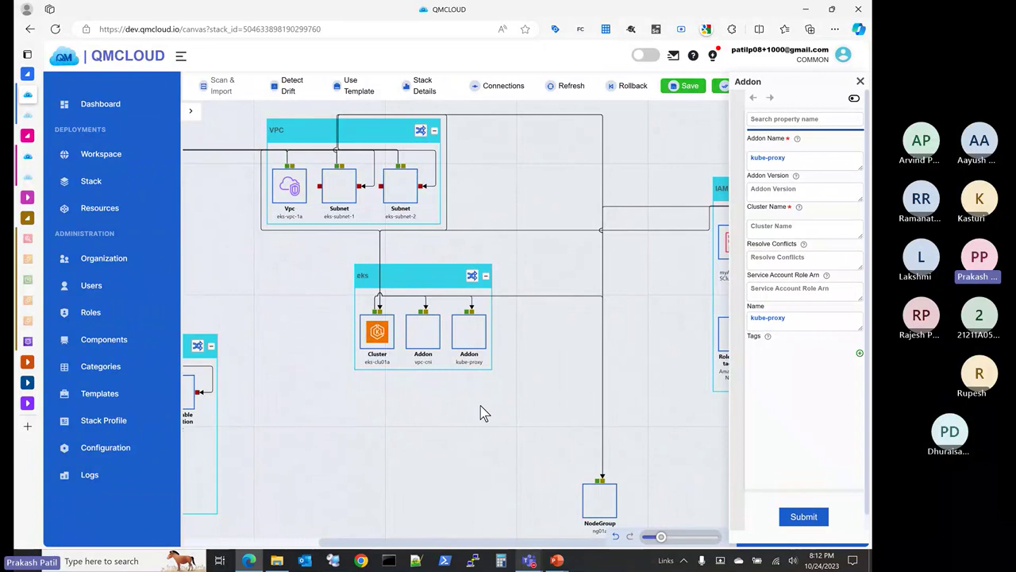
Step: Move the ng01a NodeGroup up closer to the eks group and close the addon properties
{"action": "scroll", "coordinate": [482, 413], "scroll_direction": "down", "scroll_amount": 1}
{"action": "left_click_drag", "start_coordinate": [599, 491], "coordinate": [569, 417]}
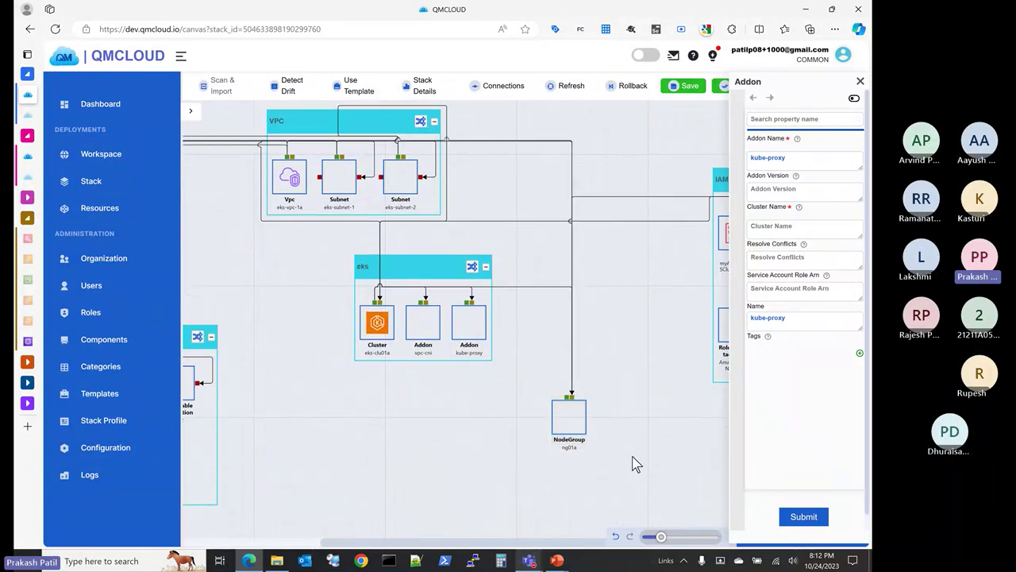
{"action": "left_click", "coordinate": [859, 81]}
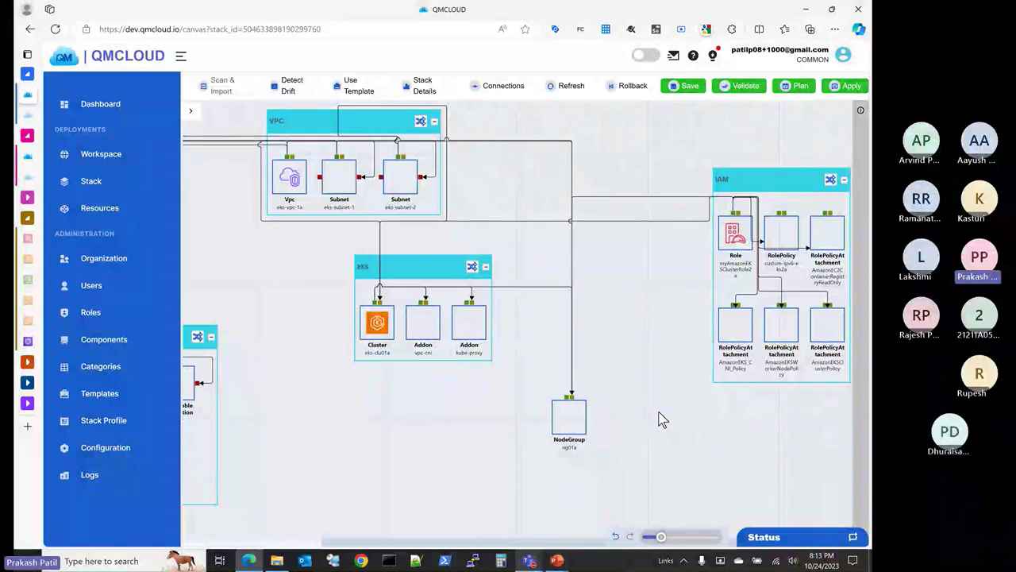
{"action": "scroll", "coordinate": [663, 419], "scroll_direction": "down", "scroll_amount": 1}
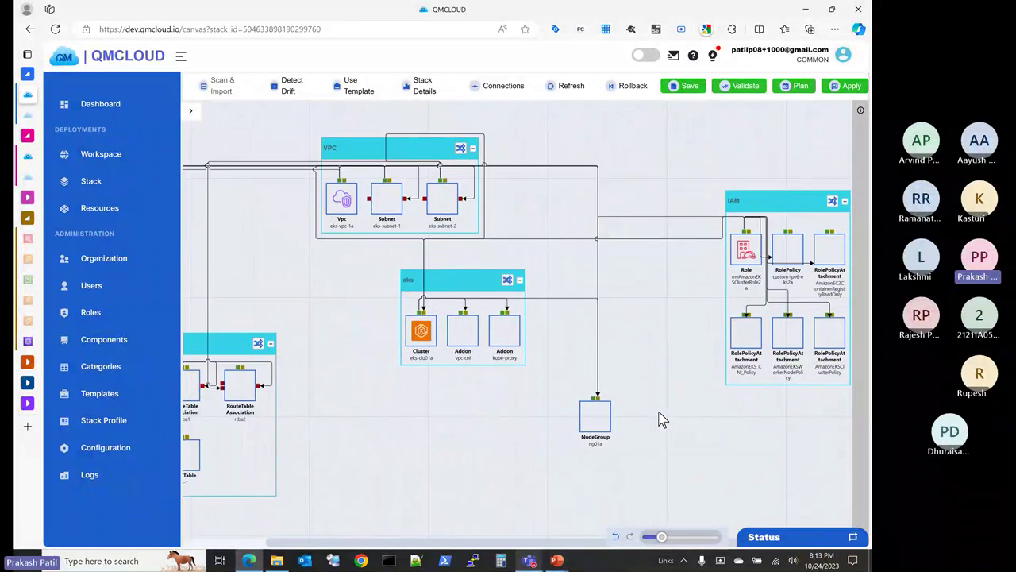
{"action": "scroll", "coordinate": [663, 419], "scroll_direction": "down", "scroll_amount": 1}
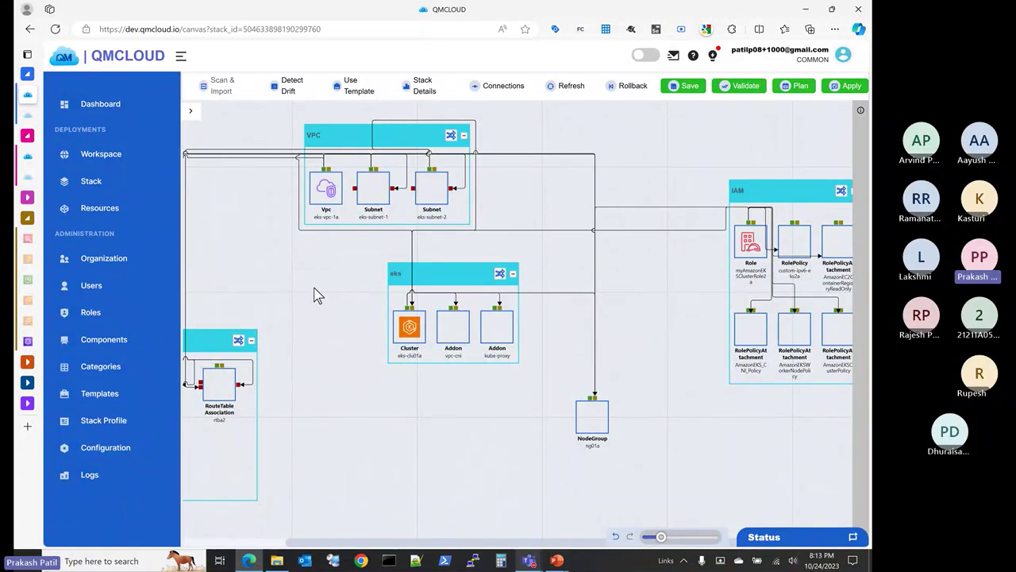
Step: Reopen the canvas of aws-vpc_100062 and place an aws.ec2 Subnet component beside the Vpc
{"action": "left_click", "coordinate": [98, 183]}
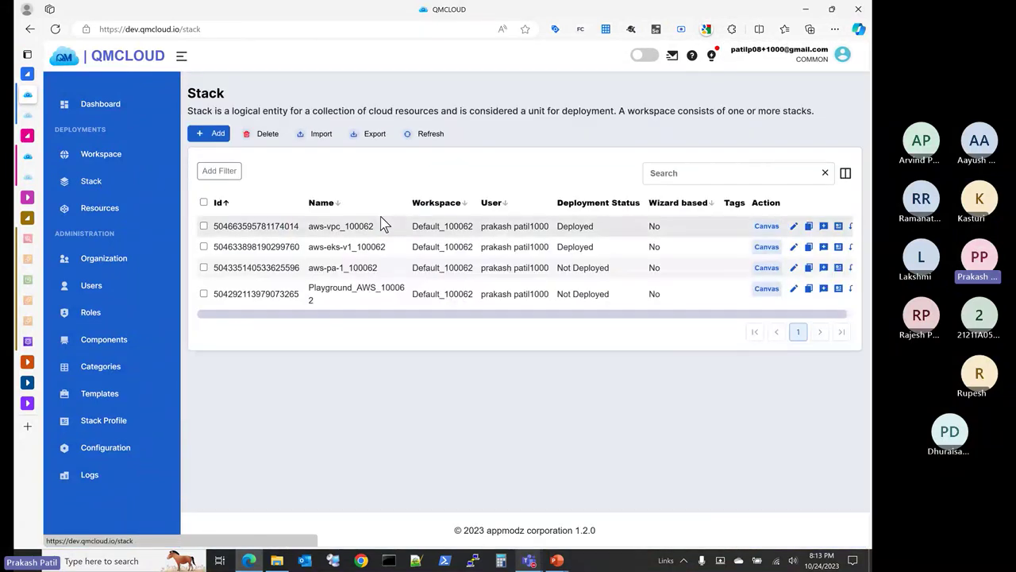
{"action": "left_click", "coordinate": [766, 226]}
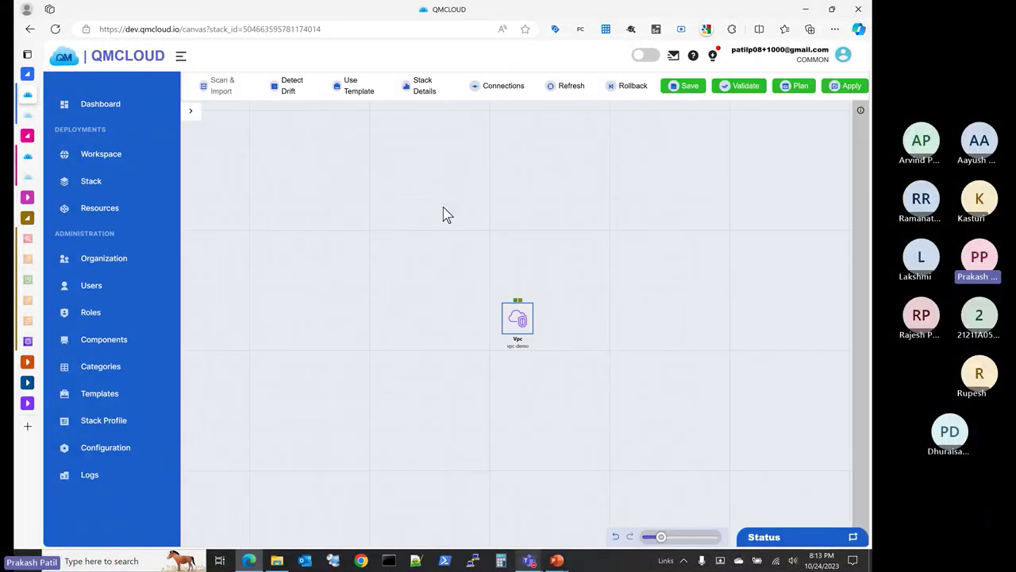
{"action": "left_click", "coordinate": [190, 110]}
{"action": "type", "text": "subnet"}
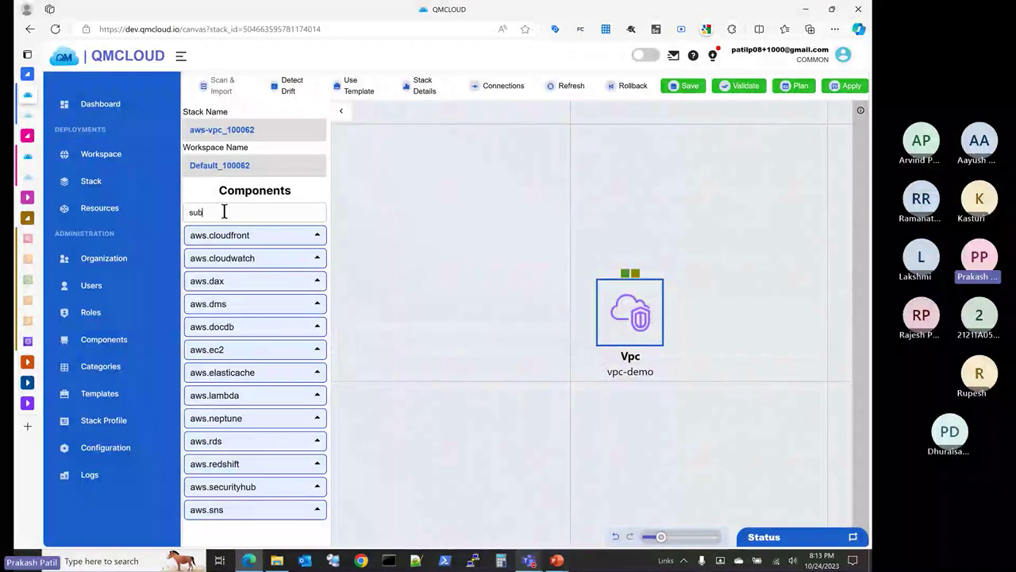
{"action": "left_click", "coordinate": [247, 305]}
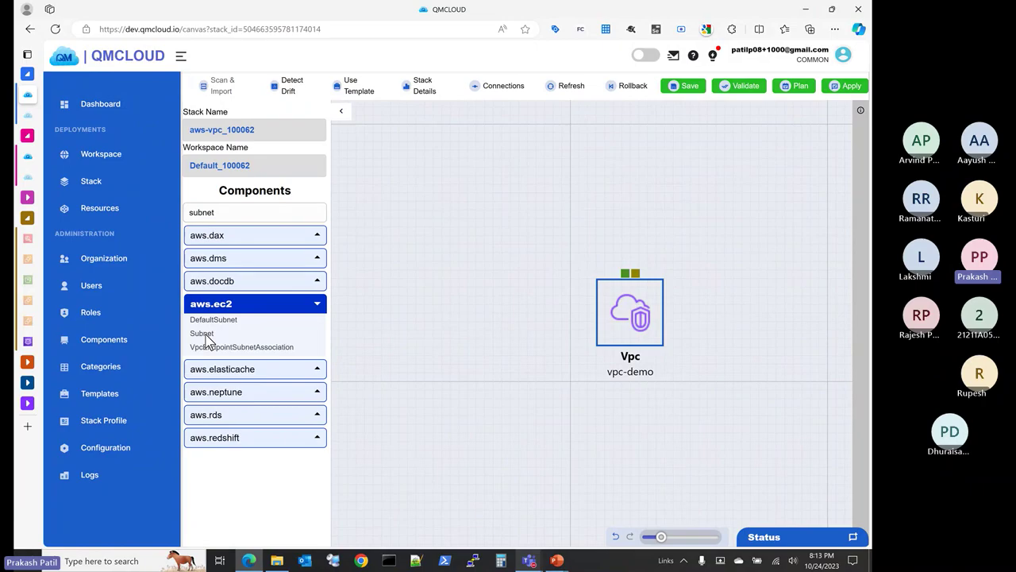
{"action": "left_click_drag", "start_coordinate": [205, 339], "coordinate": [519, 322]}
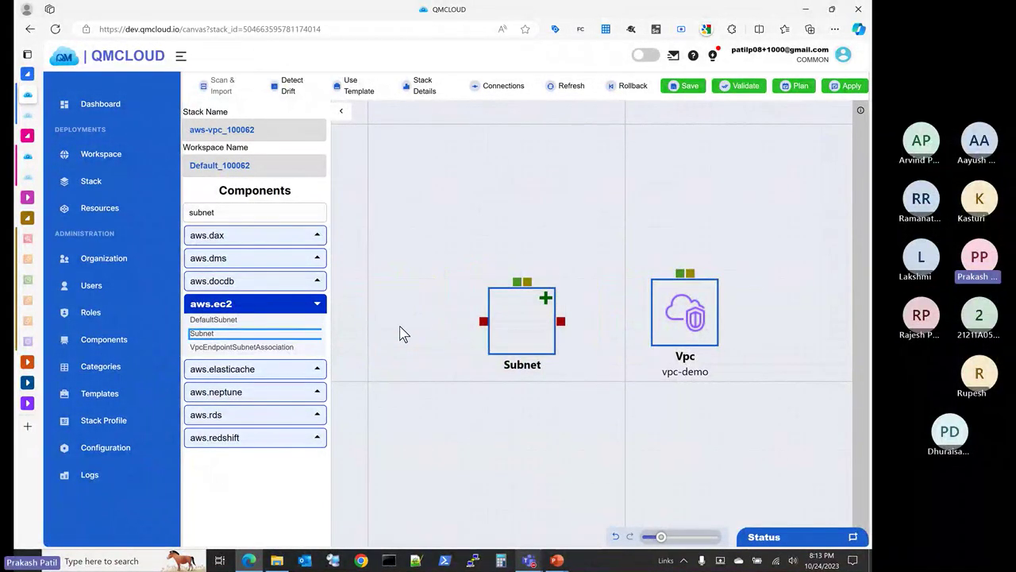
{"action": "left_click", "coordinate": [341, 112]}
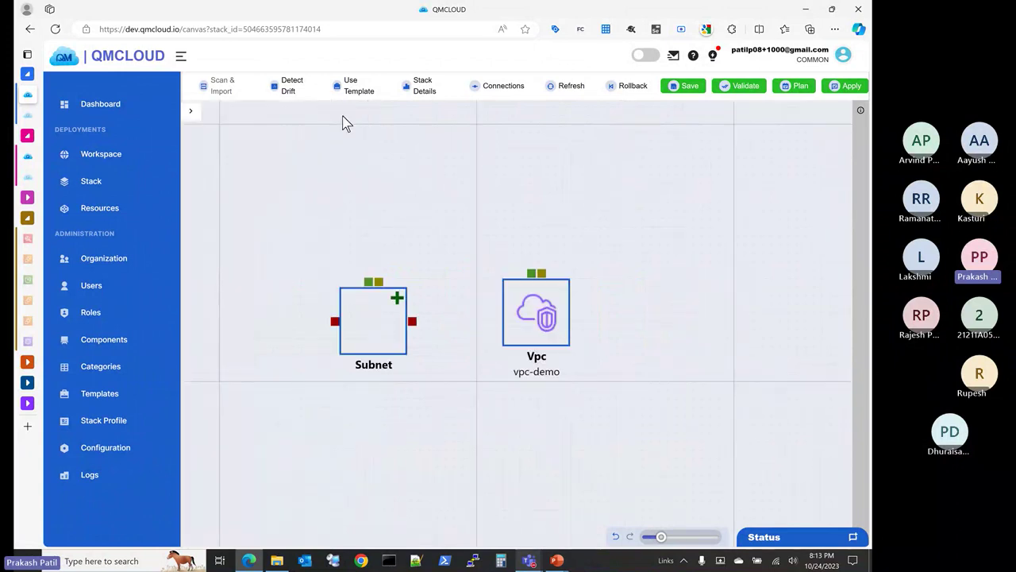
Step: Open the vpc-demo properties and select its whole Cidr Block value for reuse
{"action": "left_click", "coordinate": [534, 314]}
{"action": "key", "text": "shift+Left"}
{"action": "key", "text": "shift+Left"}
{"action": "key", "text": "shift+Left"}
{"action": "key", "text": "shift+Left"}
{"action": "key", "text": "shift+Left"}
{"action": "key", "text": "shift+Left"}
{"action": "key", "text": "shift+Left"}
{"action": "key", "text": "shift+Left"}
{"action": "key", "text": "shift+Left"}
{"action": "key", "text": "shift+Left"}
{"action": "key", "text": "shift+Left"}
{"action": "key", "text": "shift+Left"}
{"action": "key", "text": "shift+Left"}
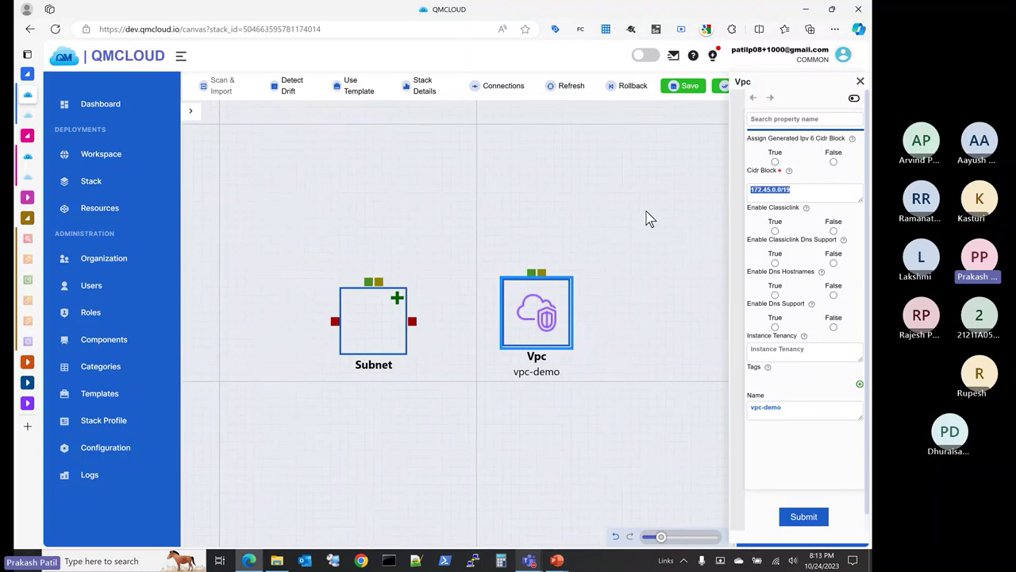
Step: Set the new Subnet's Cidr Block to 172.45.0.0/20 and its name to subnet1, submit, and close its properties
{"action": "left_click", "coordinate": [361, 343]}
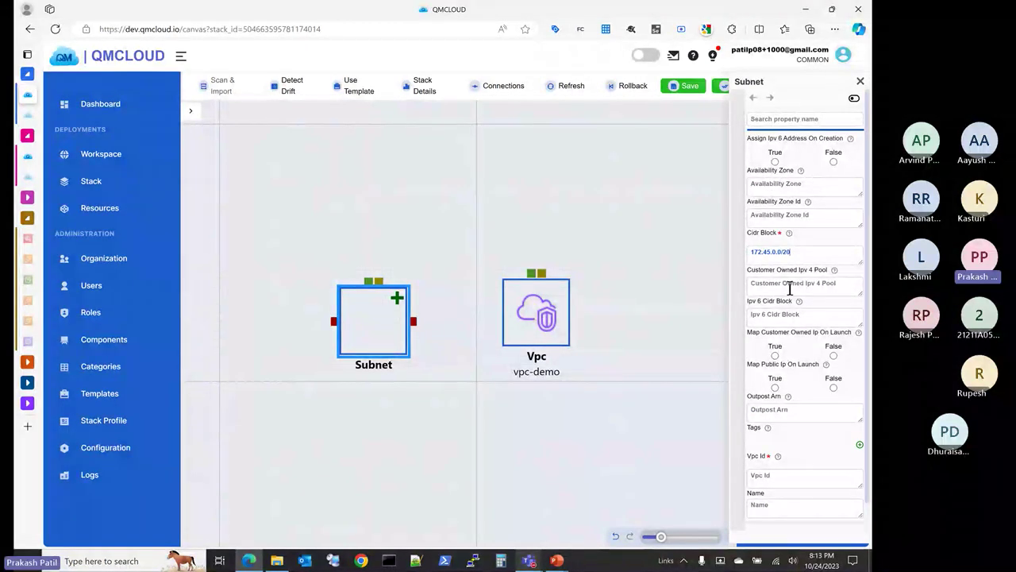
{"action": "scroll", "coordinate": [766, 270], "scroll_direction": "down", "scroll_amount": 2}
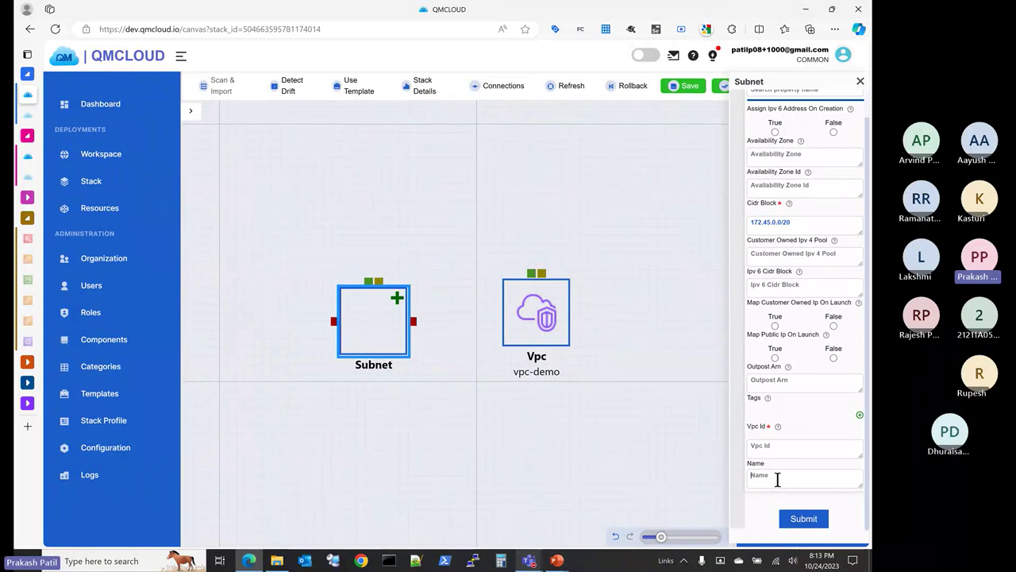
{"action": "left_click", "coordinate": [777, 478]}
{"action": "type", "text": "subnet1"}
{"action": "left_click", "coordinate": [804, 520]}
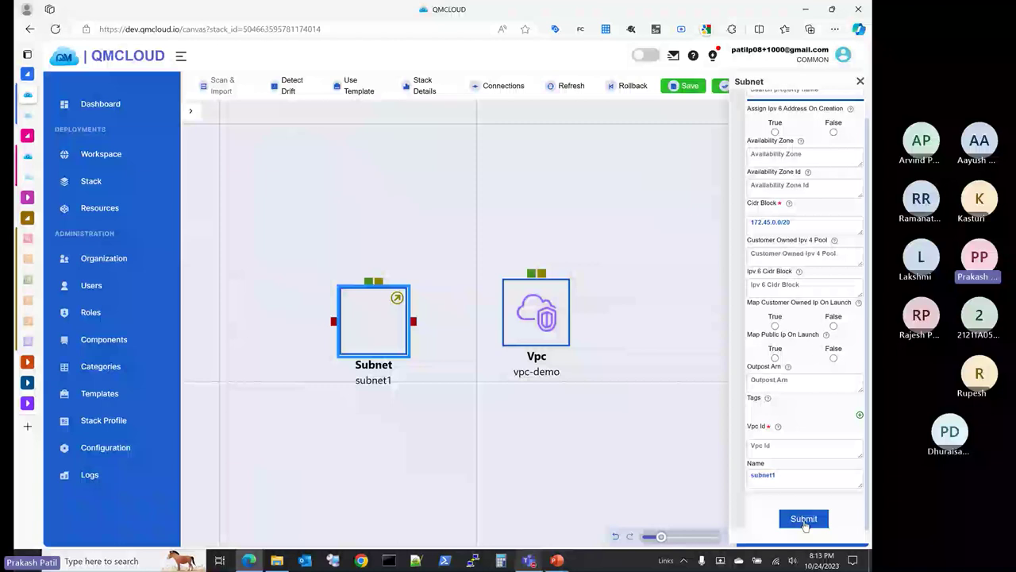
{"action": "left_click", "coordinate": [860, 81]}
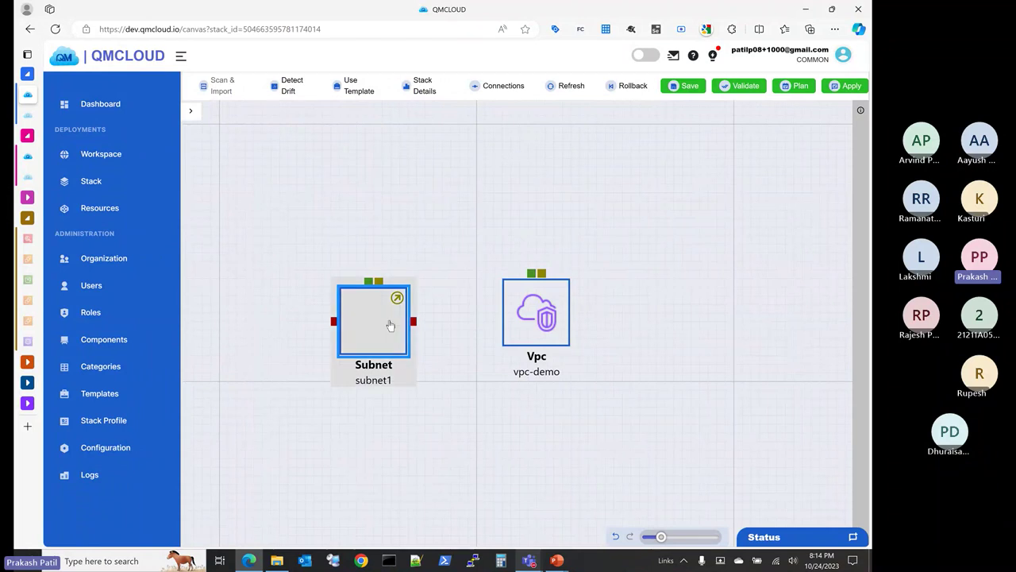
Step: Connect vpc-demo to subnet1 with a link, and delete that connection line
{"action": "left_click", "coordinate": [514, 316]}
{"action": "left_click_drag", "start_coordinate": [414, 324], "coordinate": [531, 273]}
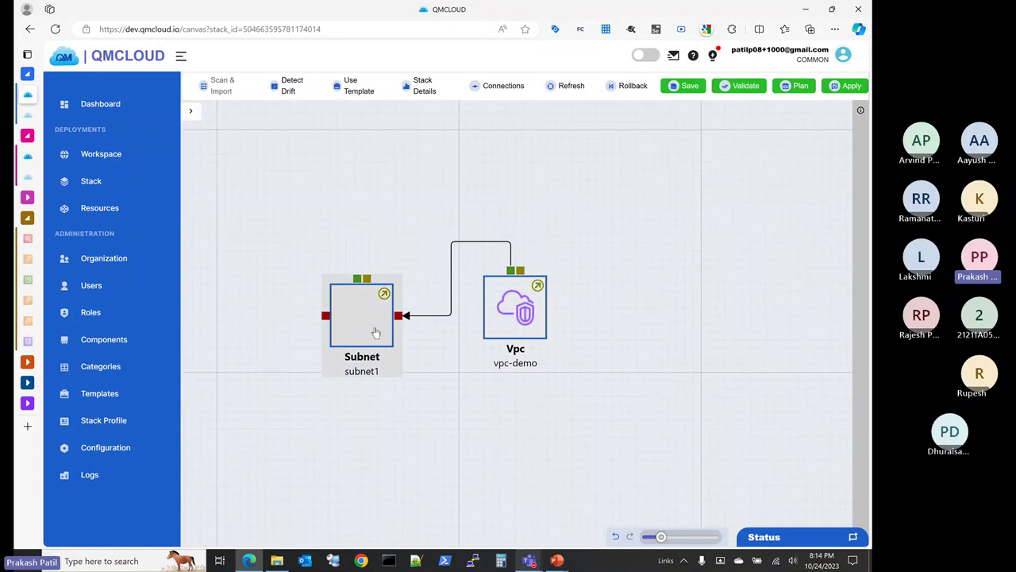
{"action": "left_click", "coordinate": [440, 321]}
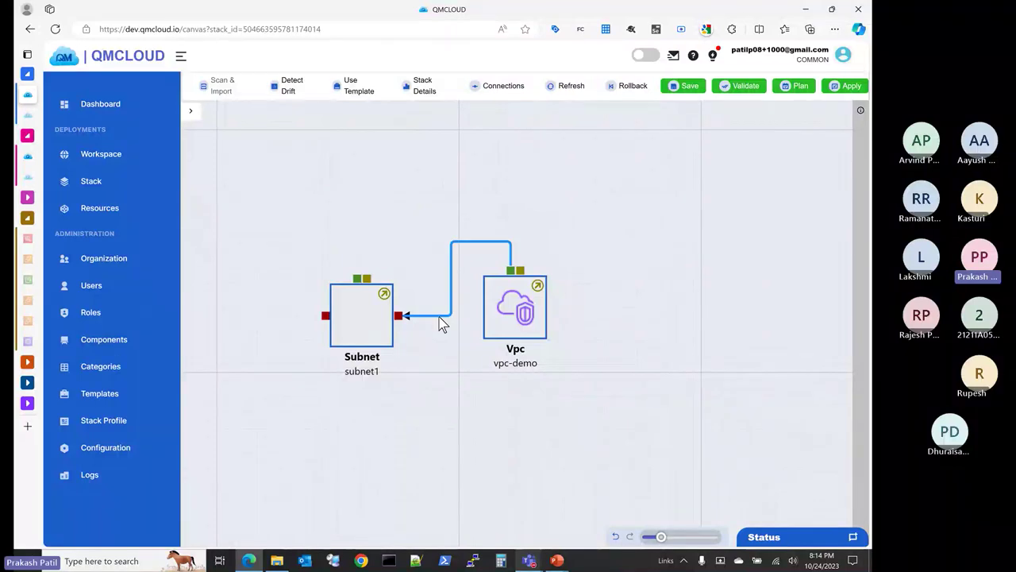
{"action": "scroll", "coordinate": [442, 324], "scroll_direction": "down", "scroll_amount": 3}
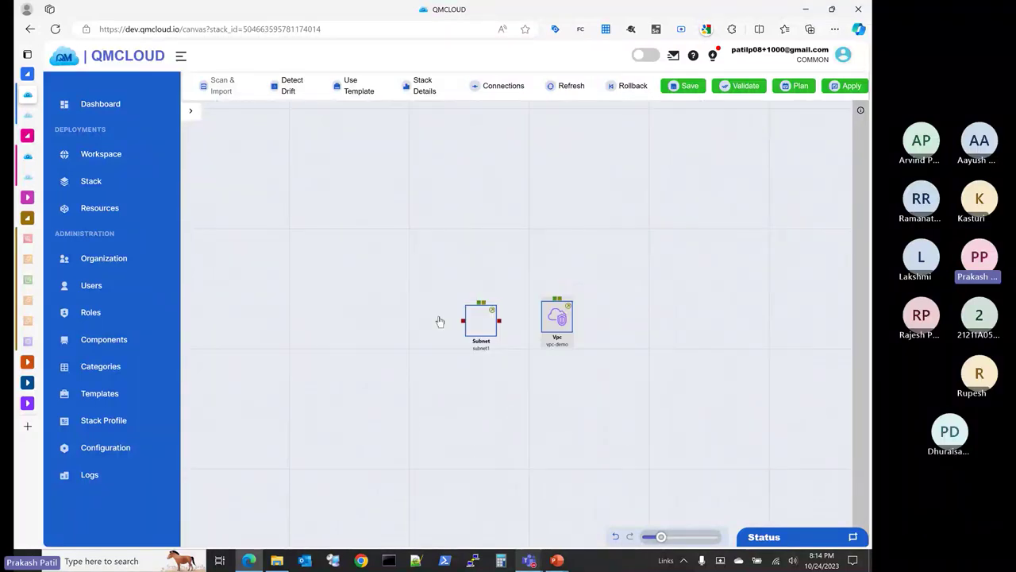
{"action": "scroll", "coordinate": [607, 320], "scroll_direction": "up", "scroll_amount": 3}
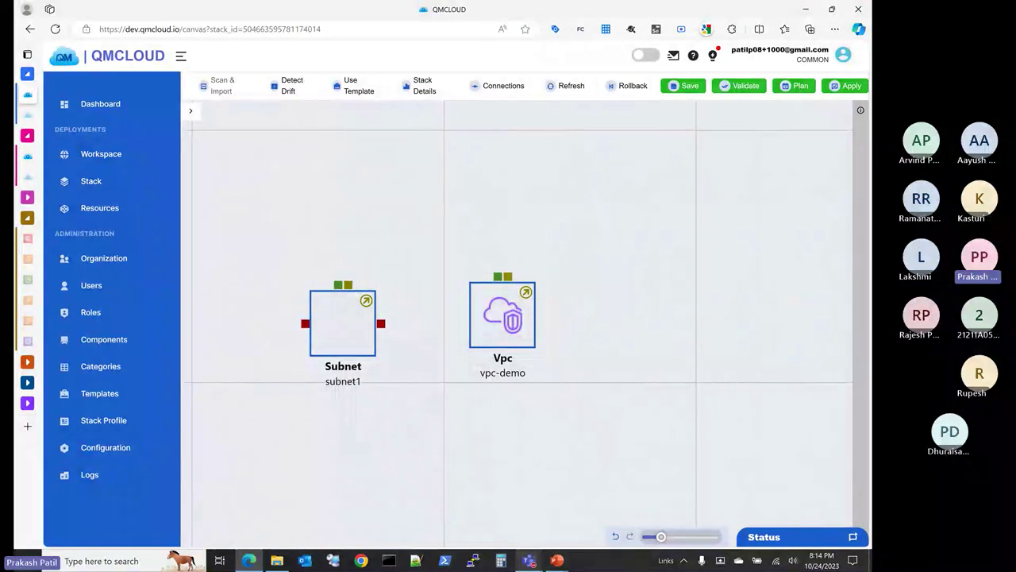
Step: Move subnet1 into horizontal alignment with vpc-demo on the canvas
{"action": "left_click", "coordinate": [352, 329]}
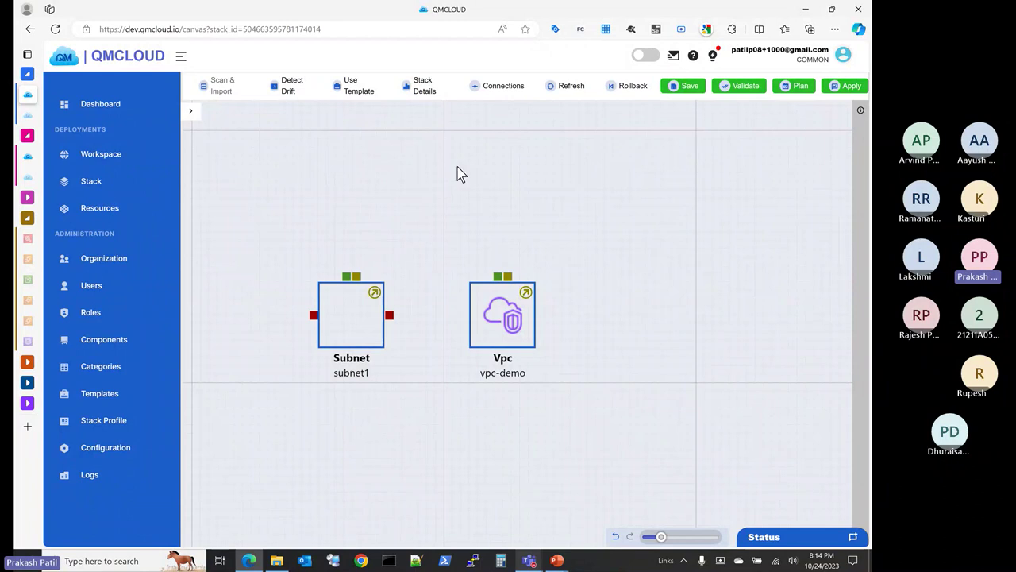
Step: Auto-connect all suggested connections so vpc-demo links to subnet1, and dismiss the connection settings and the HubSpot notice
{"action": "left_click", "coordinate": [502, 89]}
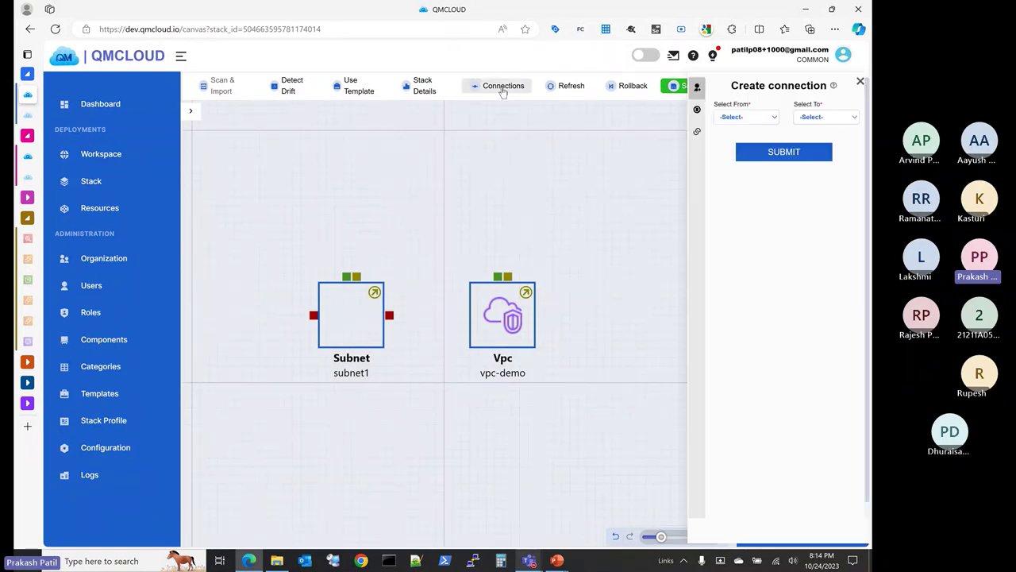
{"action": "left_click", "coordinate": [696, 110]}
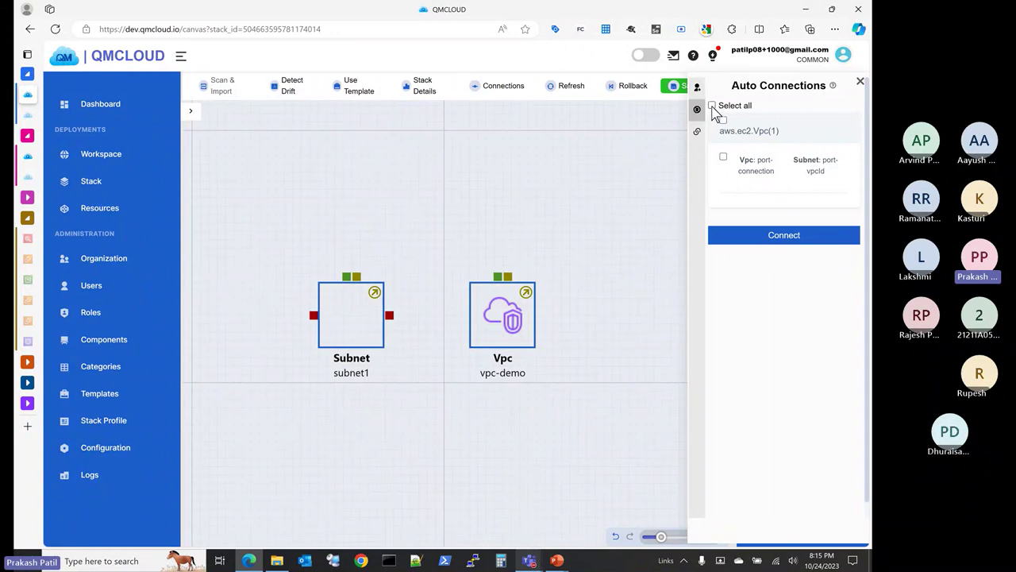
{"action": "left_click", "coordinate": [712, 106]}
{"action": "left_click", "coordinate": [782, 236]}
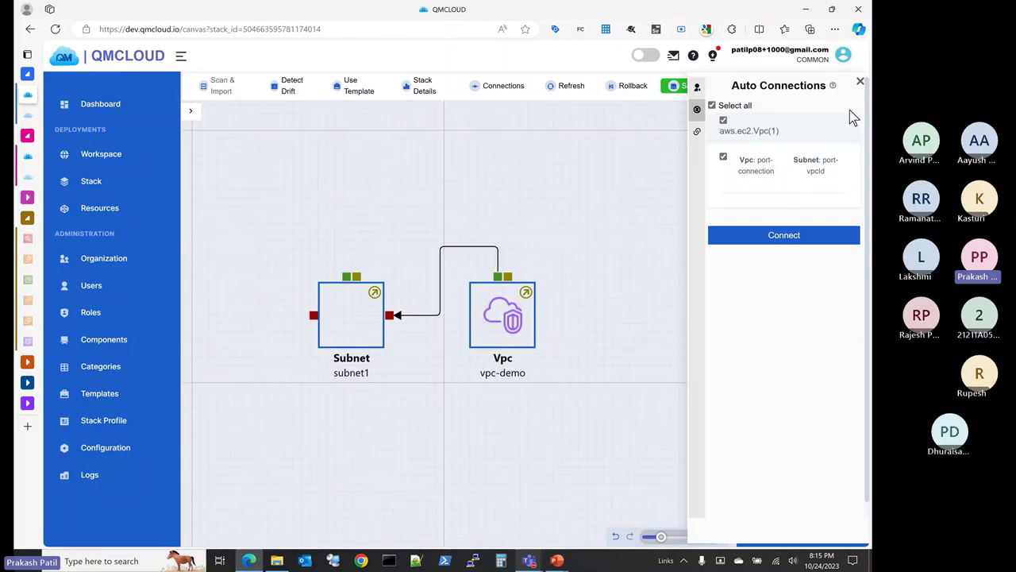
{"action": "left_click", "coordinate": [860, 81]}
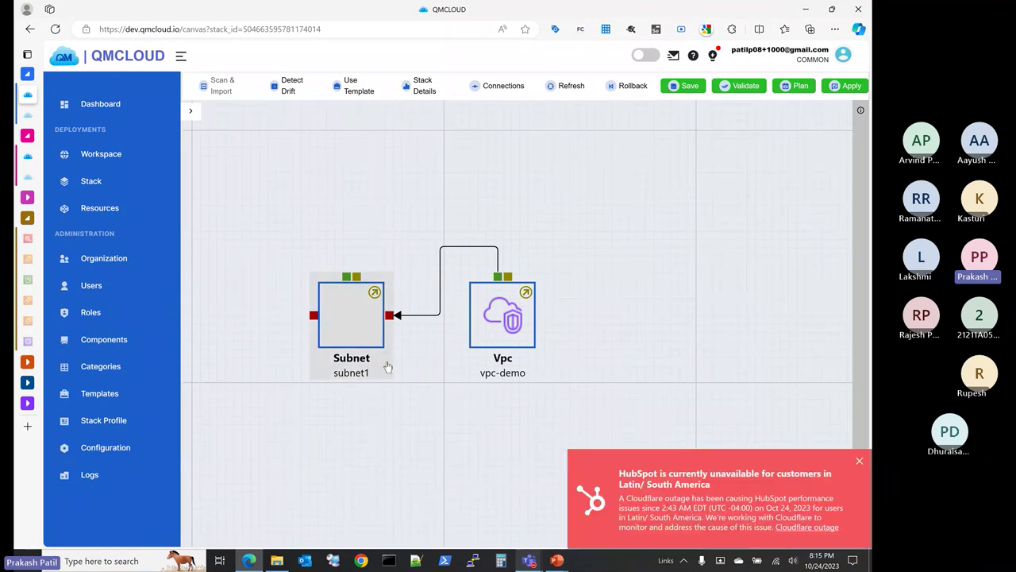
{"action": "left_click", "coordinate": [861, 462]}
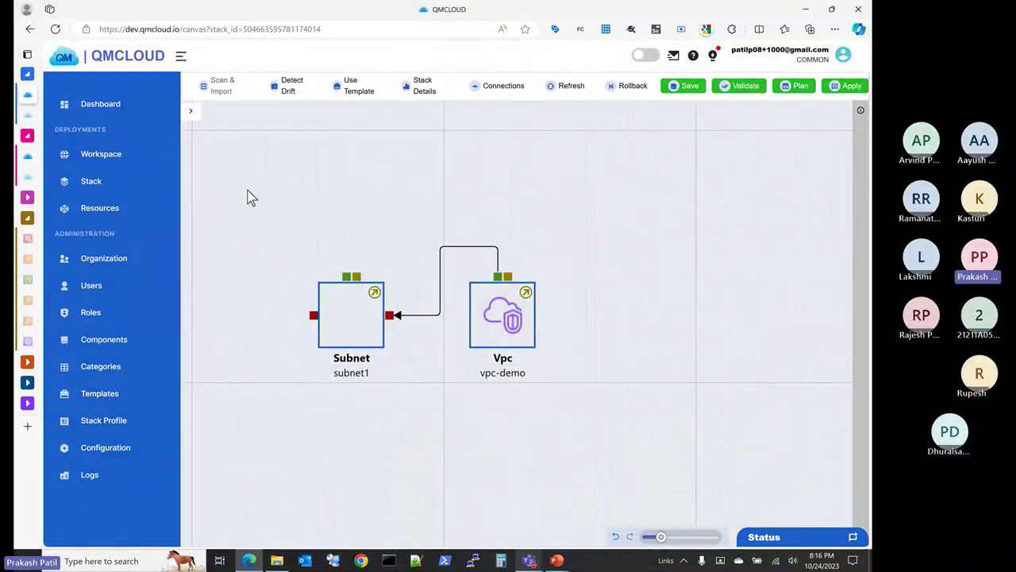
Step: Start a new canvas-based stack from the stack list and name it aws-eks-v2
{"action": "left_click", "coordinate": [112, 187]}
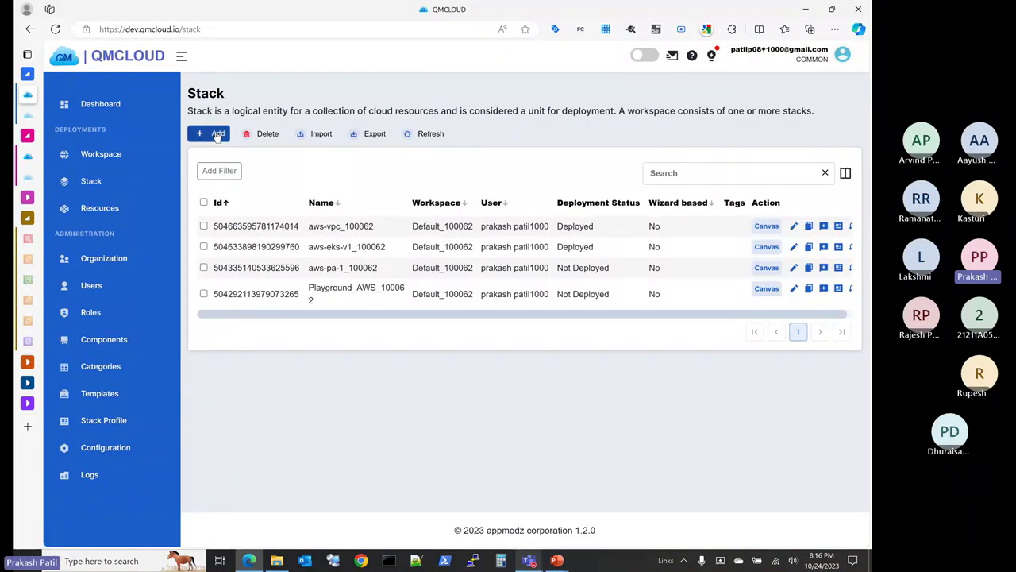
{"action": "left_click", "coordinate": [217, 136]}
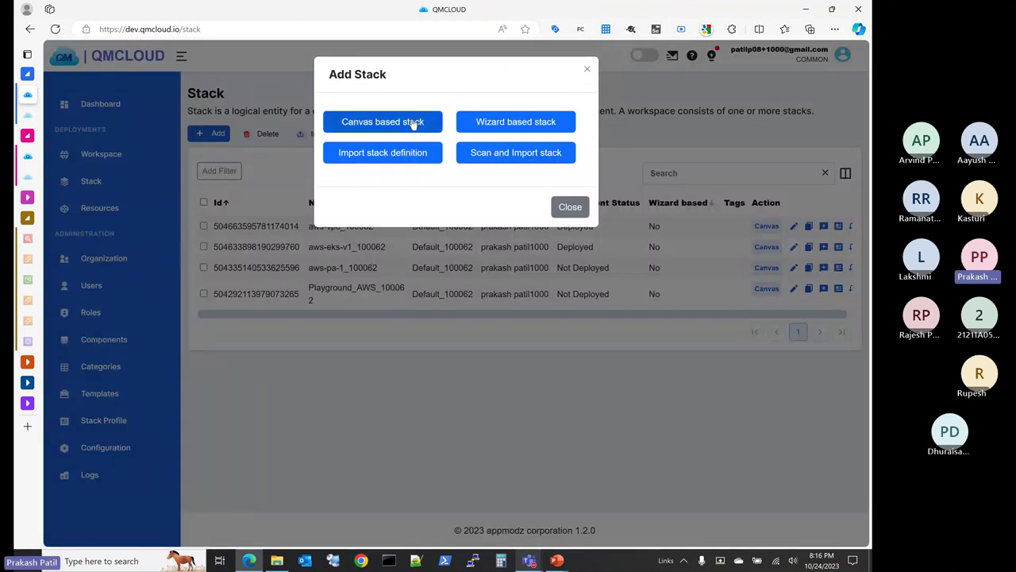
{"action": "left_click", "coordinate": [411, 124]}
{"action": "left_click", "coordinate": [727, 128]}
{"action": "type", "text": "aws-"}
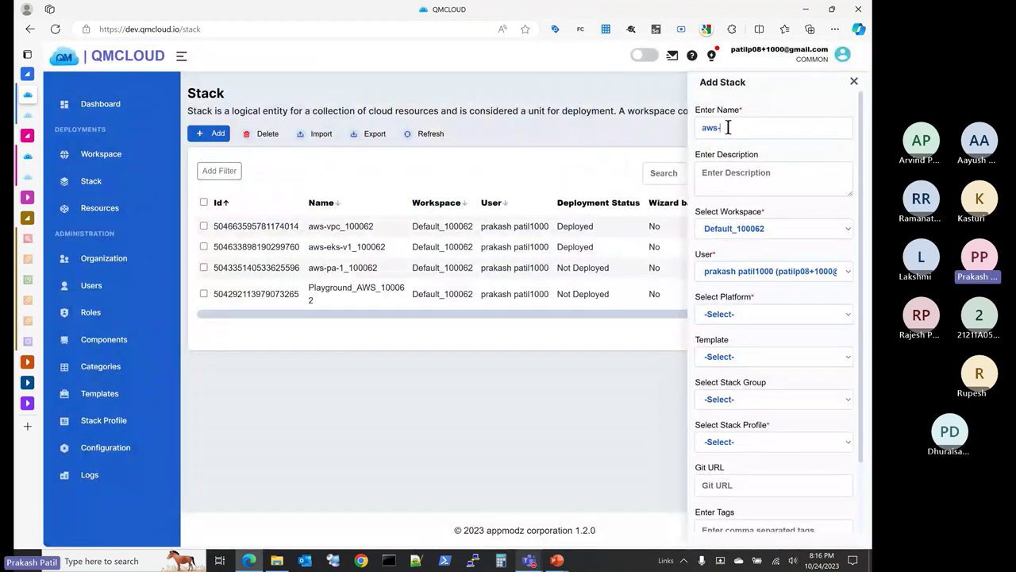
{"action": "type", "text": "eks"}
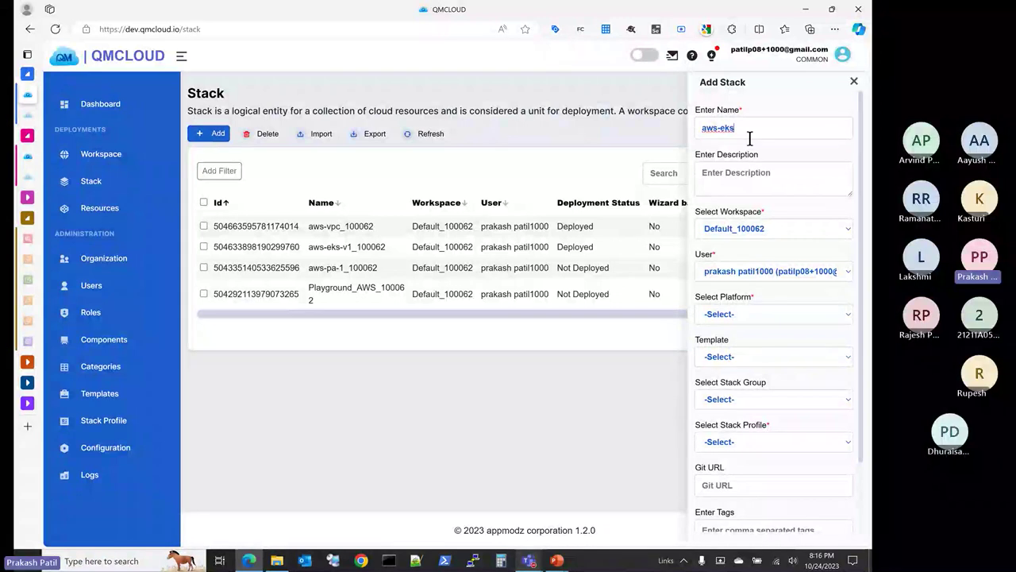
{"action": "type", "text": "-v2"}
Step: Set the stack's platform to aws, template to 080723-aws-eks-qmcloud and stack profile to aws-us-west-1, and save the stack
{"action": "left_click", "coordinate": [742, 321]}
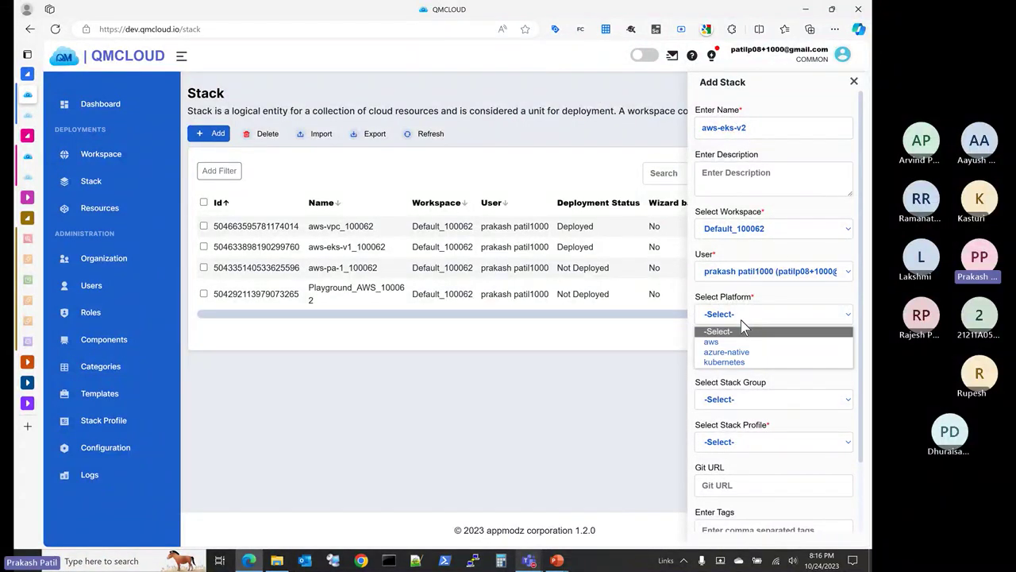
{"action": "left_click", "coordinate": [731, 343]}
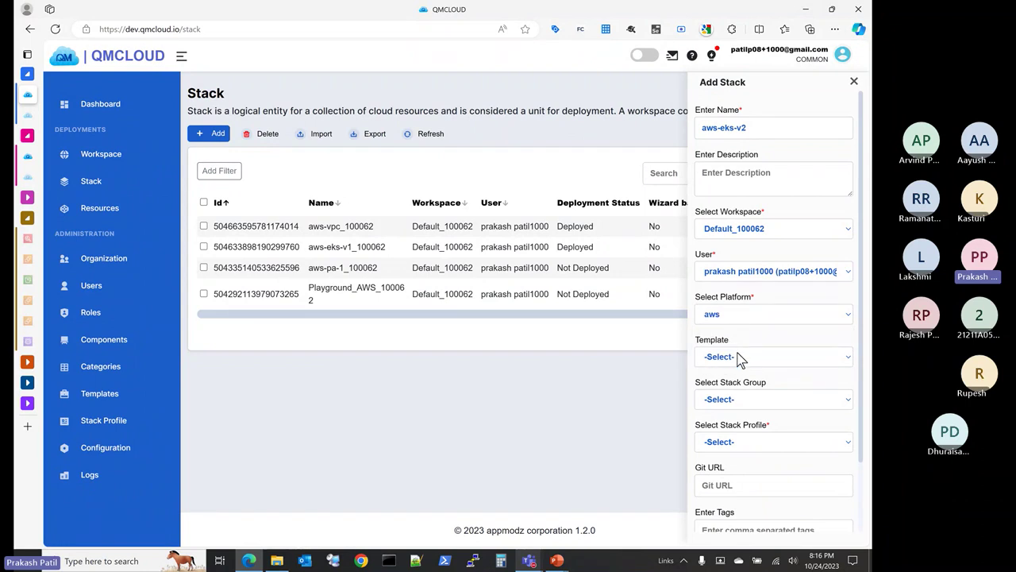
{"action": "left_click", "coordinate": [738, 356]}
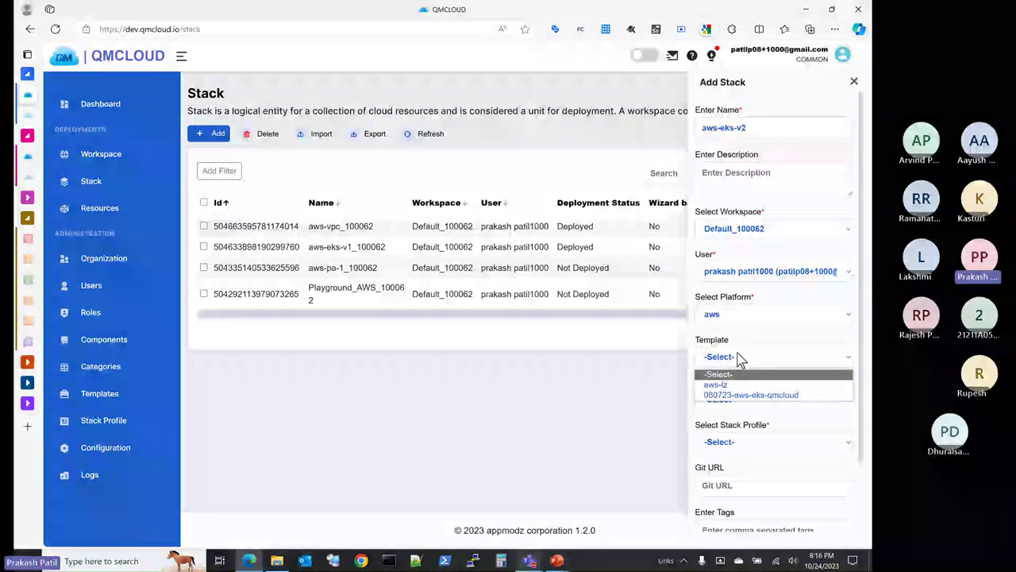
{"action": "left_click", "coordinate": [751, 395]}
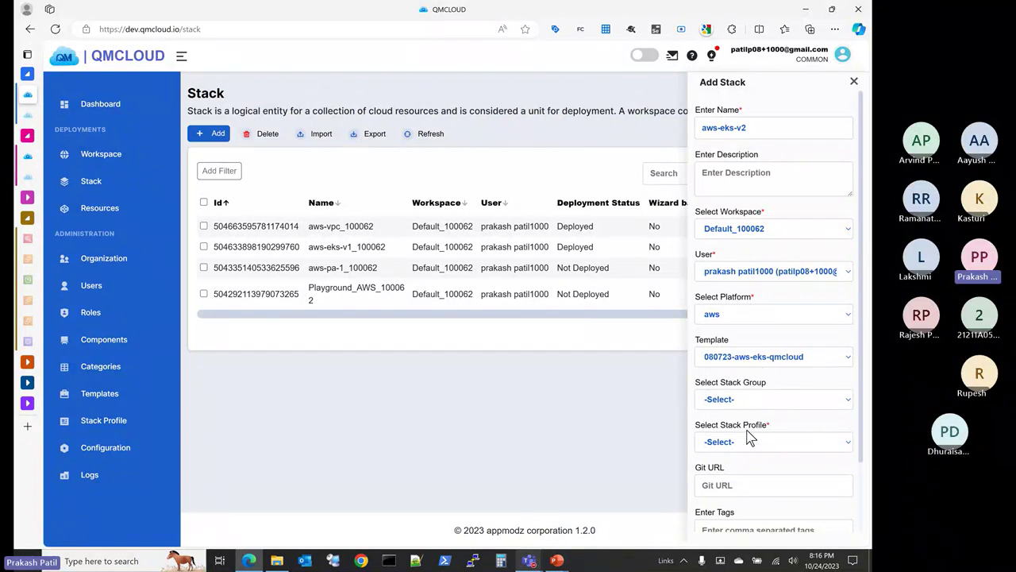
{"action": "scroll", "coordinate": [747, 421], "scroll_direction": "down", "scroll_amount": 1}
{"action": "left_click", "coordinate": [750, 361]}
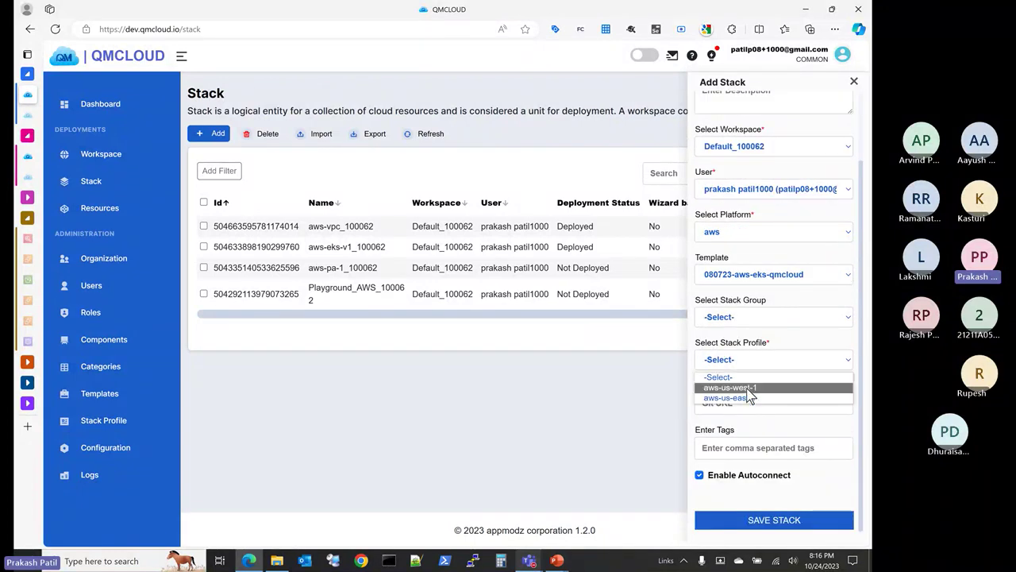
{"action": "left_click", "coordinate": [750, 395]}
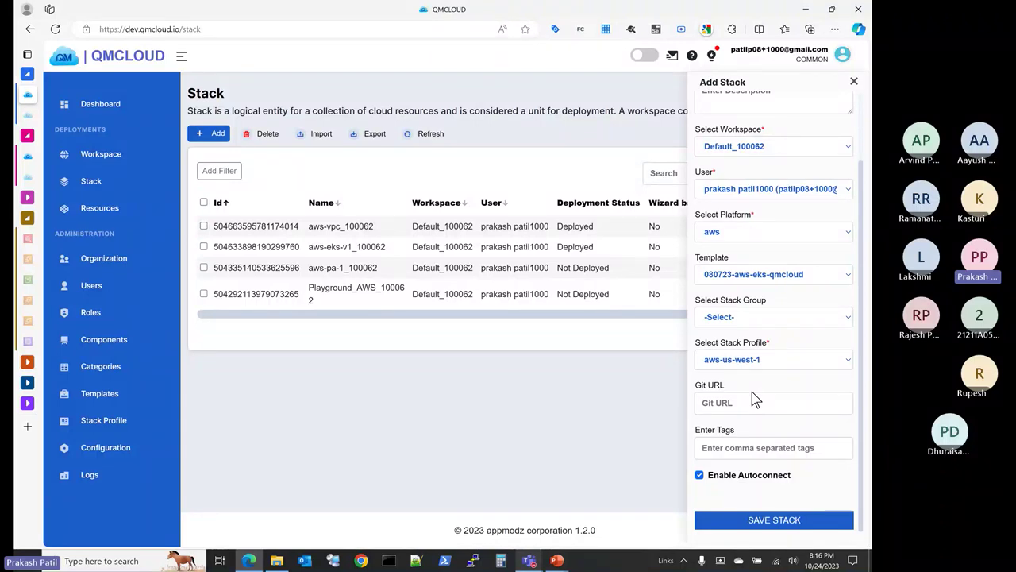
{"action": "left_click", "coordinate": [751, 520]}
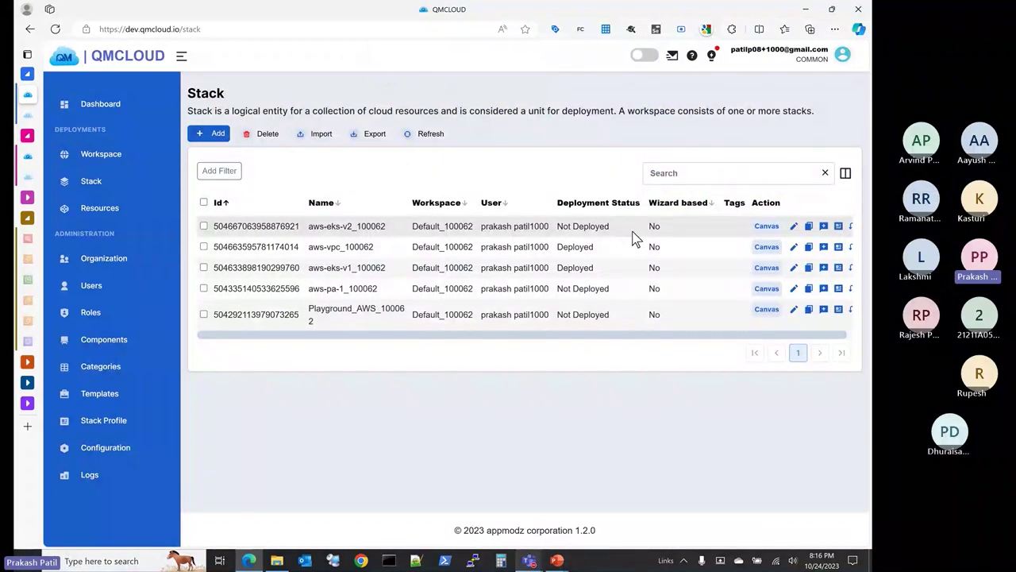
Step: Open the aws-eks-v2 stack's canvas to examine the resources and connections from its template, and return to the stack list
{"action": "left_click", "coordinate": [766, 227]}
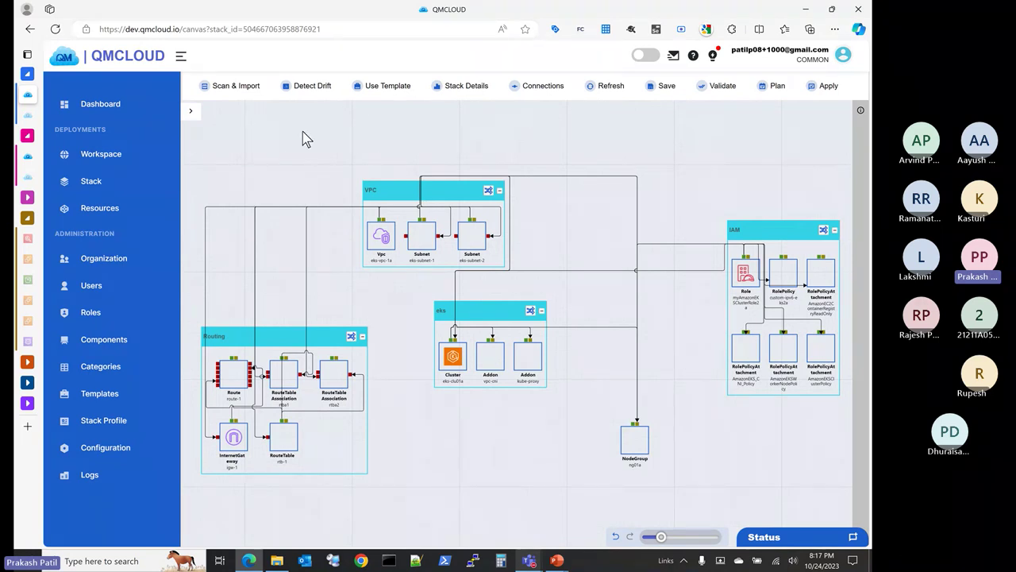
{"action": "left_click", "coordinate": [90, 182]}
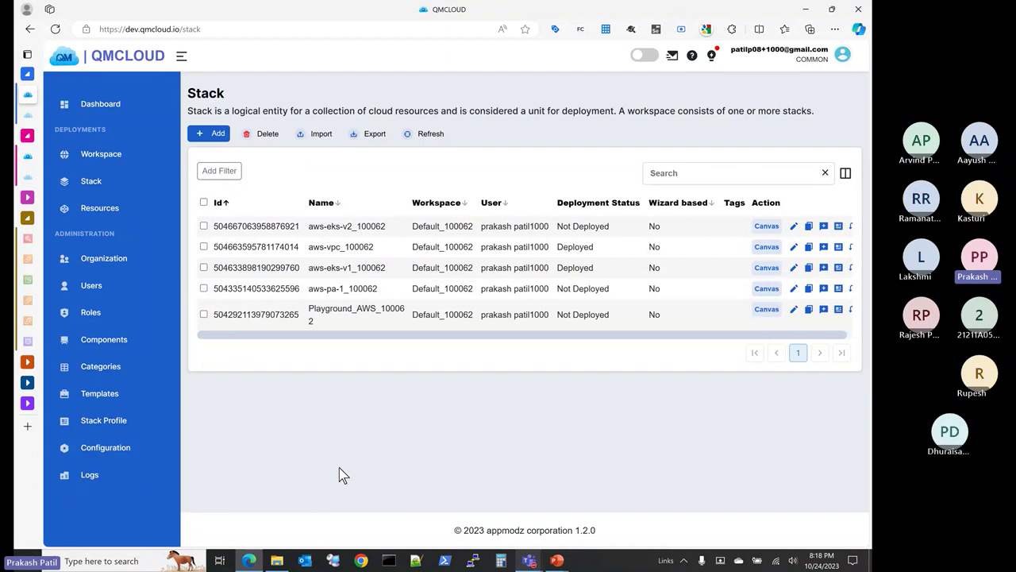
Step: Switch to the QMCLOUD presentation in PowerPoint
{"action": "mouse_move", "coordinate": [556, 562]}
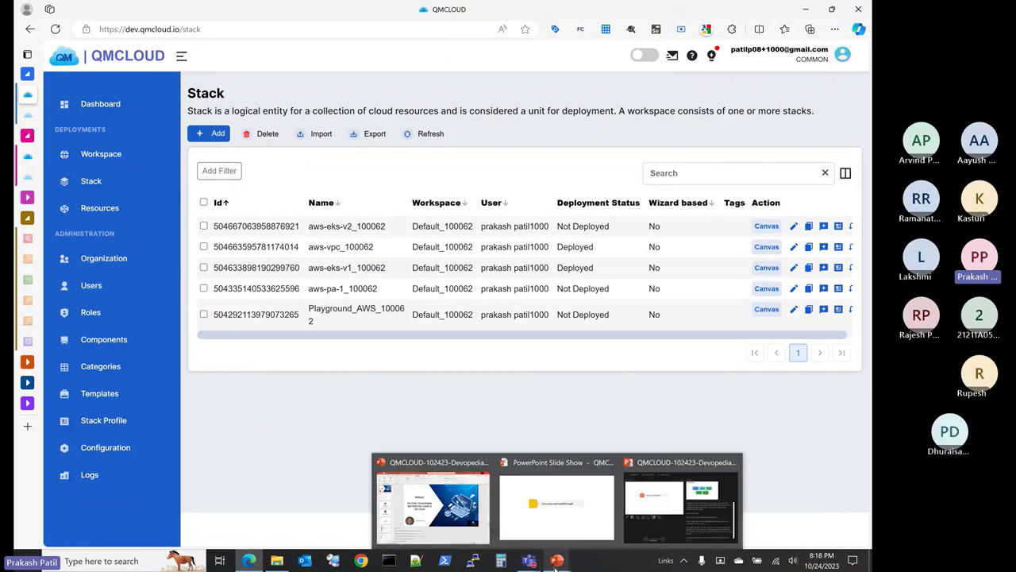